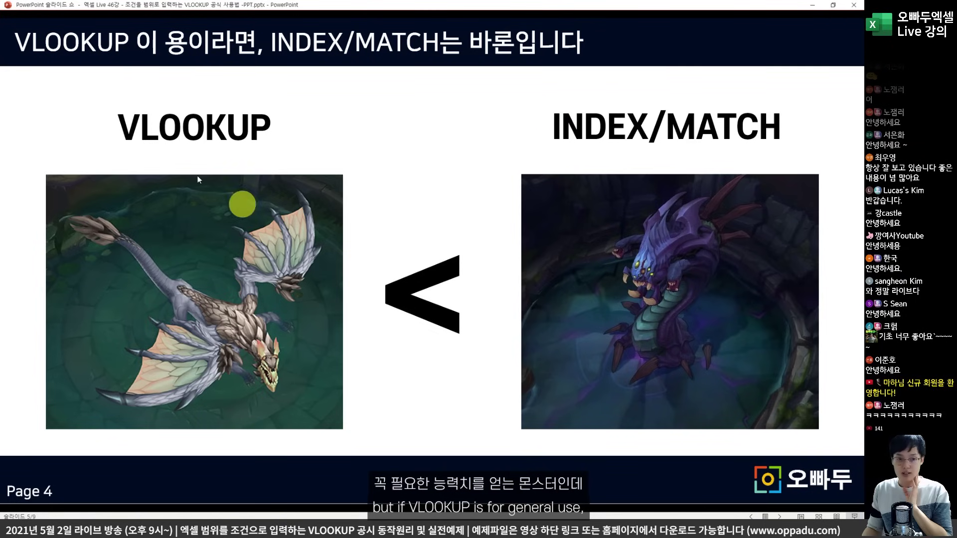
Play the VLOOKUP and INDEX/MATCH picture animations, then advance the slide show to slide 6.
left_click(271, 207)
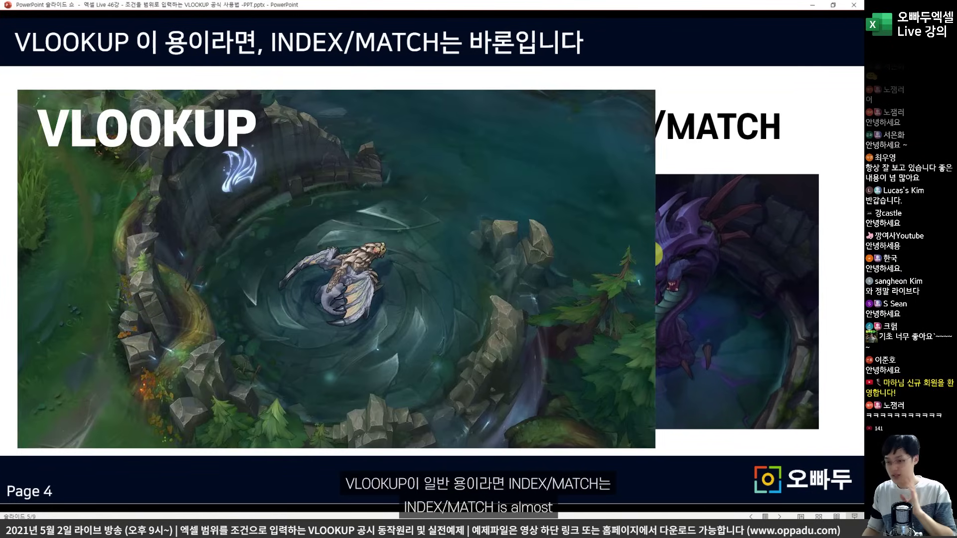
key("Right")
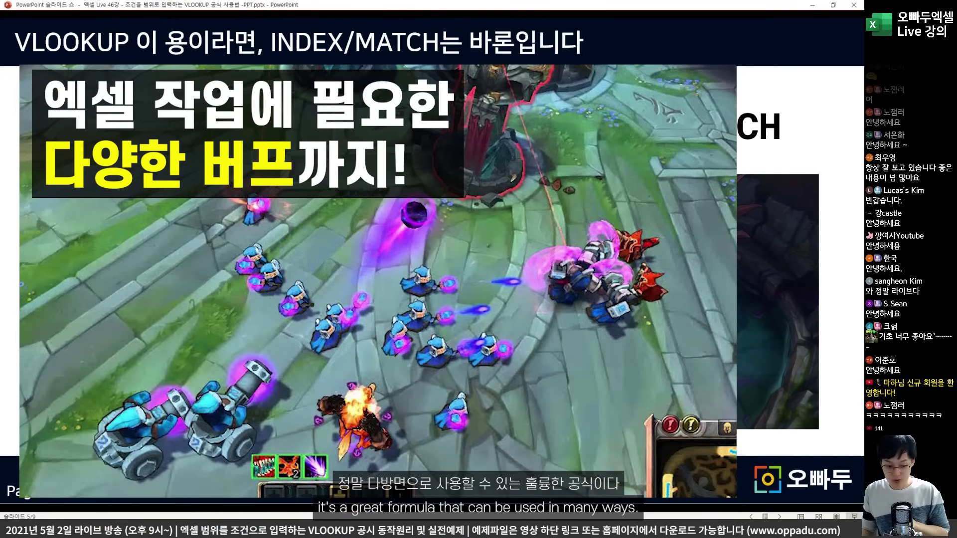
key("Right")
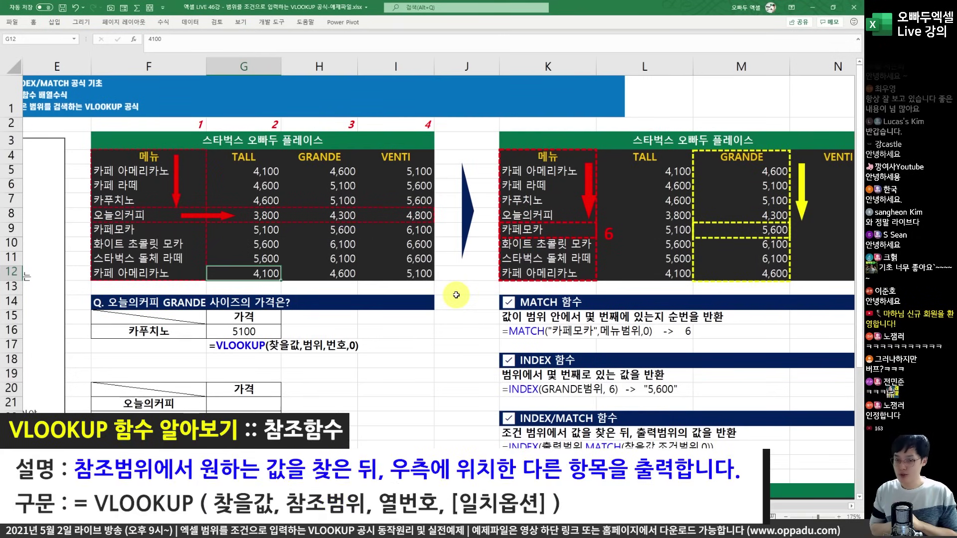
left_click(146, 217)
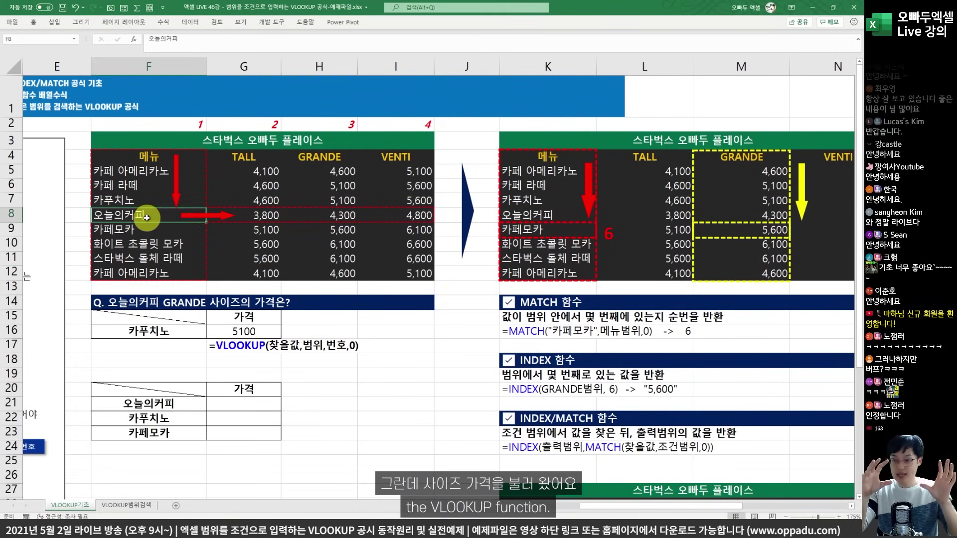
left_click(120, 167)
key("ctrl+2")
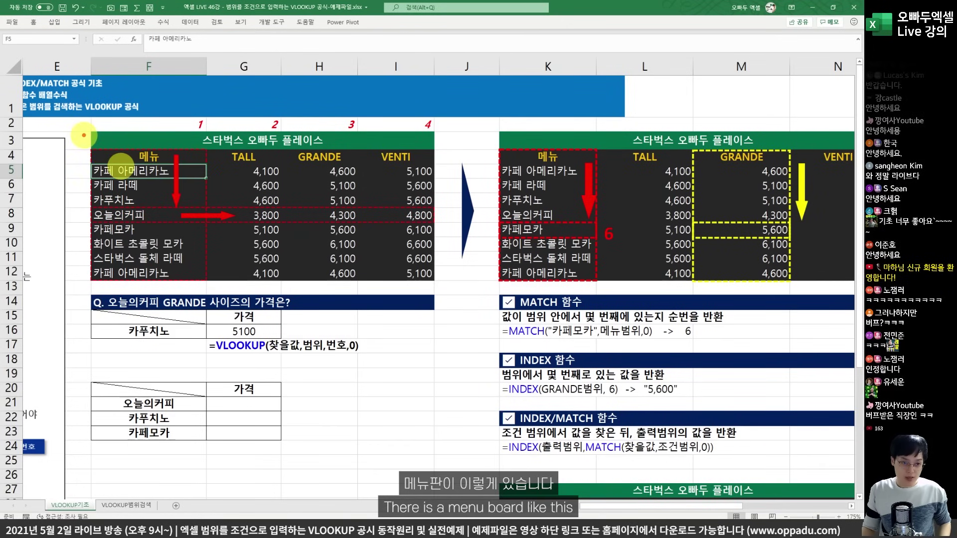
mouse_move(84, 132)
left_mouse_down()
mouse_move(159, 174)
mouse_move(443, 281)
left_mouse_up()
key("y")
left_click_drag(87, 206, 269, 241)
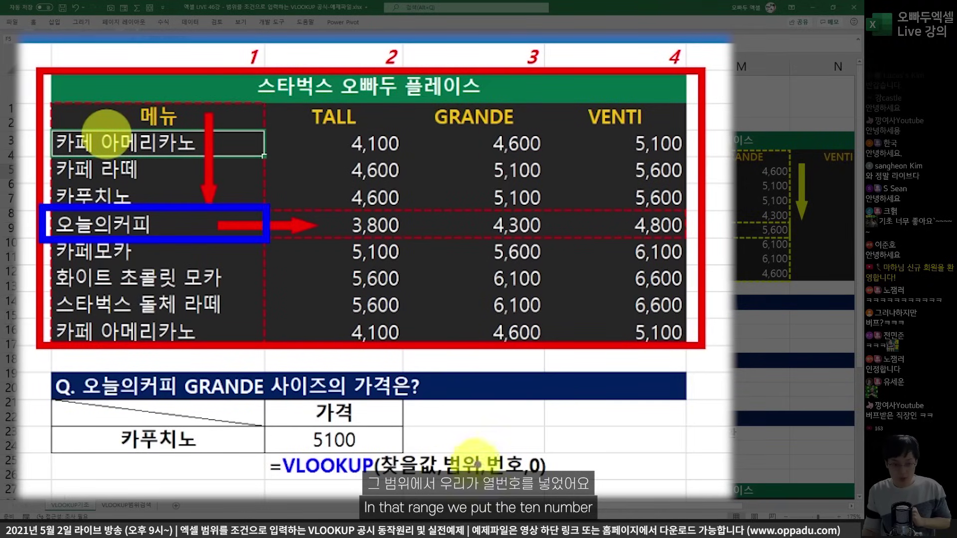
mouse_move(517, 481)
left_mouse_down()
mouse_move(481, 441)
mouse_move(530, 443)
mouse_move(516, 491)
left_mouse_up()
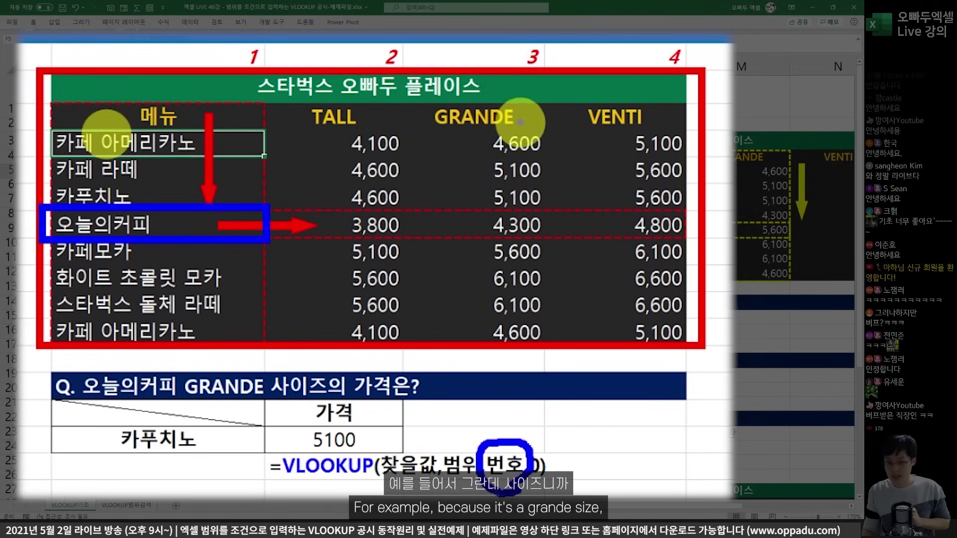
mouse_move(541, 71)
left_mouse_down()
mouse_move(516, 45)
mouse_move(554, 58)
left_mouse_up()
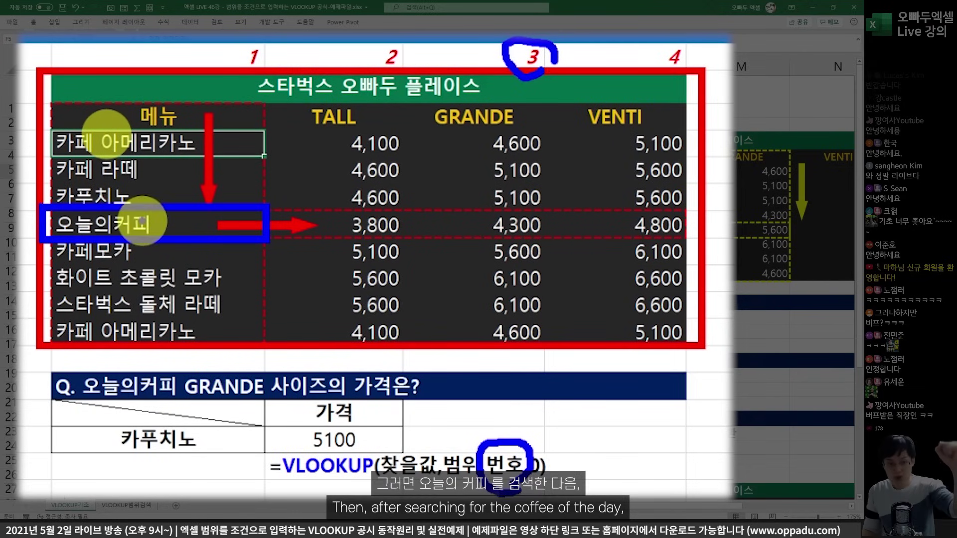
mouse_move(197, 215)
left_mouse_down()
mouse_move(451, 119)
mouse_move(444, 134)
mouse_move(525, 266)
left_mouse_up()
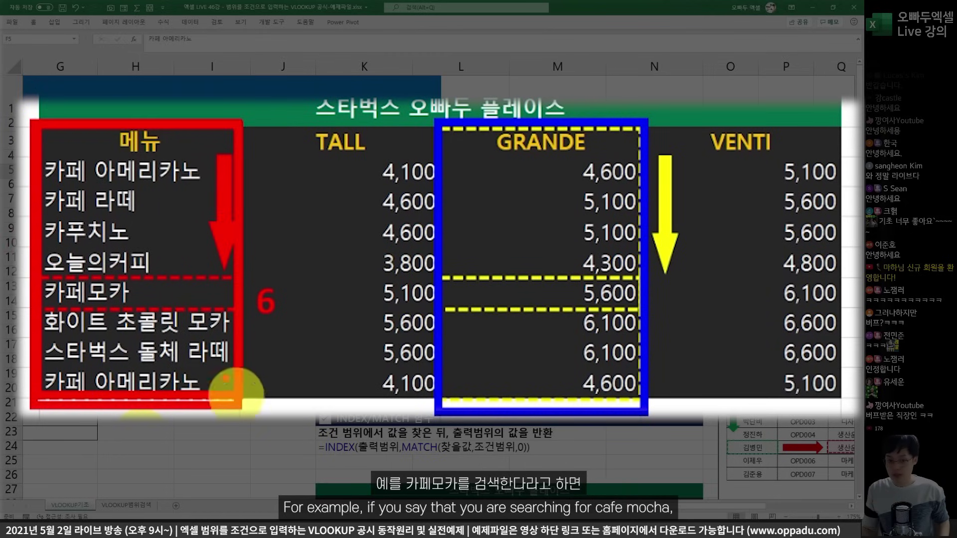
left_click_drag(35, 271, 249, 315)
left_click_drag(20, 145, 20, 301)
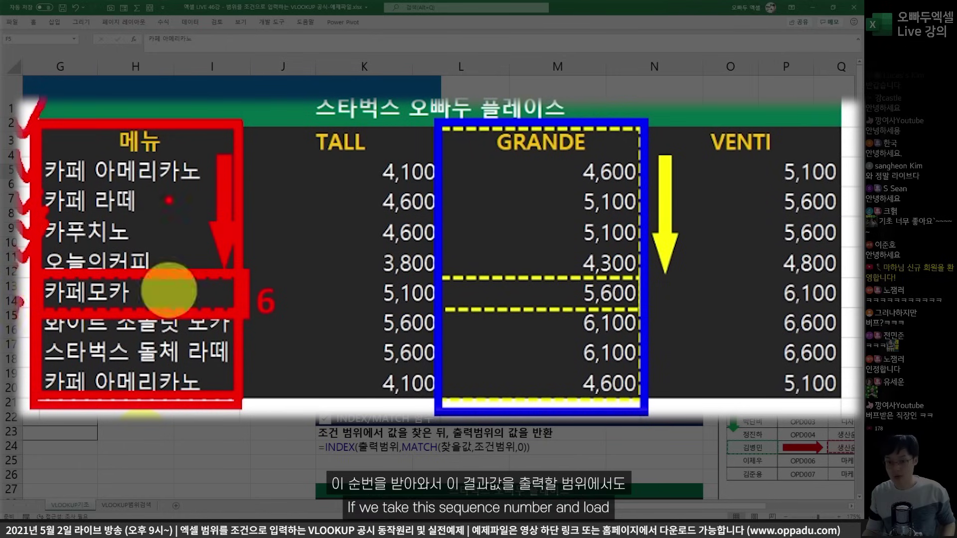
mouse_move(437, 120)
left_mouse_down()
mouse_move(602, 385)
mouse_move(642, 411)
left_mouse_up()
left_click_drag(697, 210, 688, 261)
mouse_move(440, 274)
left_mouse_down()
mouse_move(498, 294)
mouse_move(644, 313)
left_mouse_up()
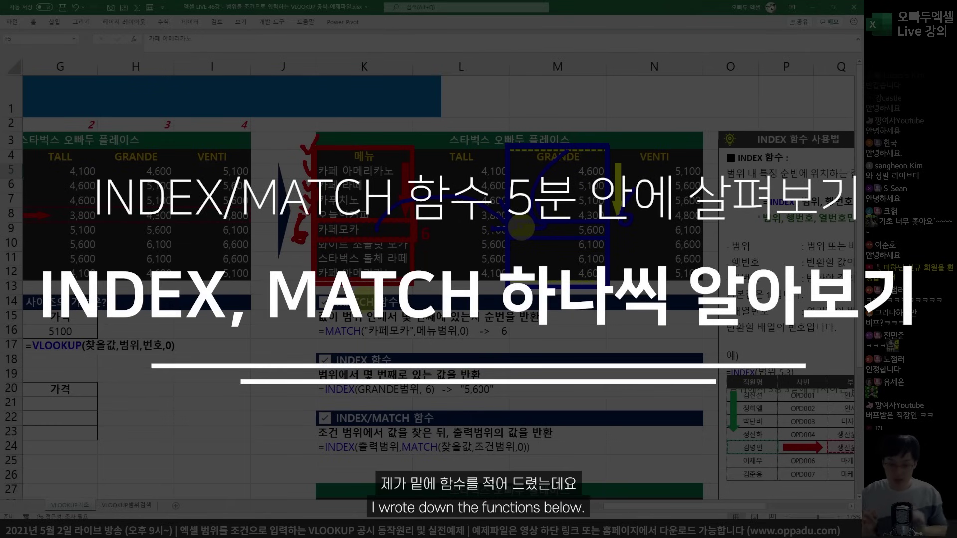
key("Escape")
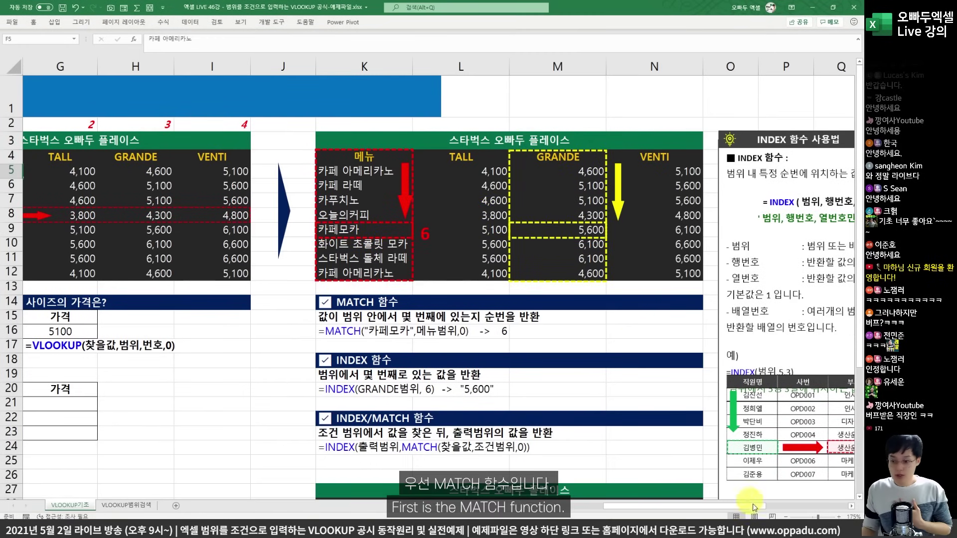
scroll(848, 493, "down", 1)
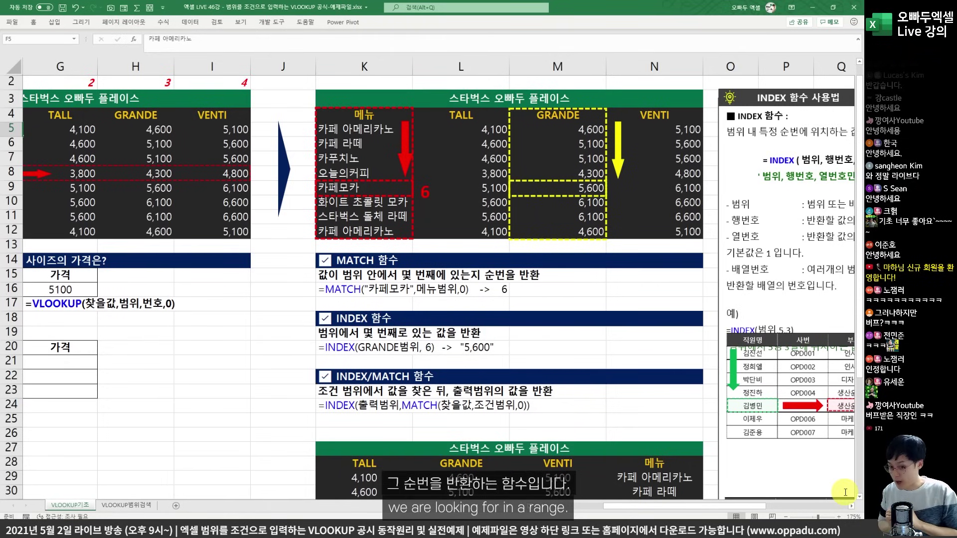
mouse_move(317, 302)
left_mouse_down()
mouse_move(351, 299)
mouse_move(383, 271)
mouse_move(410, 301)
mouse_move(379, 312)
mouse_move(448, 308)
left_mouse_up()
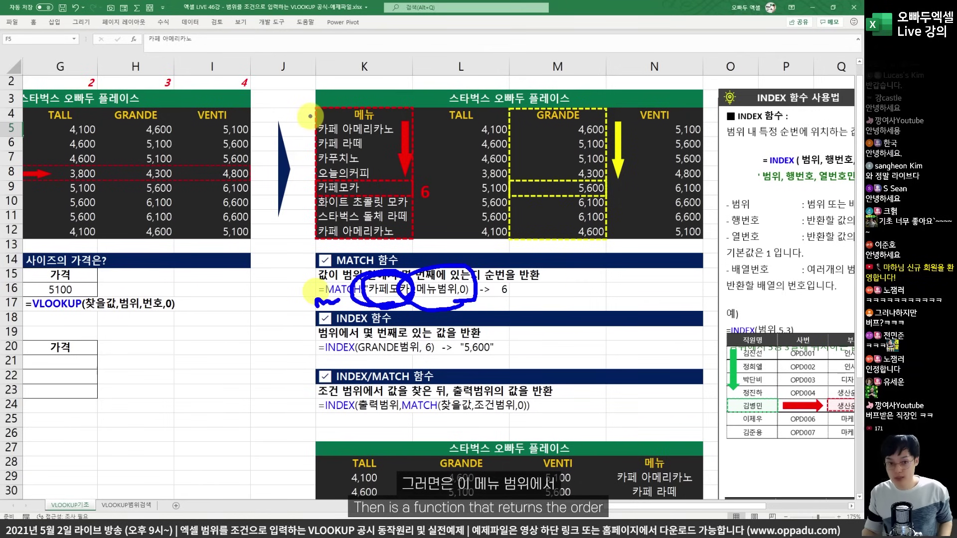
left_click_drag(312, 106, 414, 241)
mouse_move(352, 200)
left_mouse_down()
mouse_move(306, 192)
mouse_move(391, 181)
mouse_move(394, 195)
mouse_move(351, 199)
left_mouse_up()
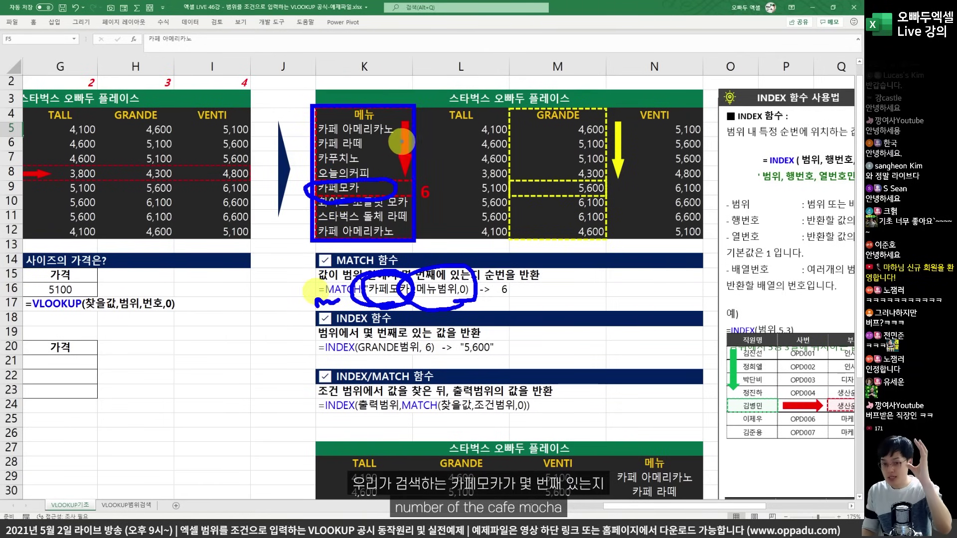
left_click_drag(403, 127, 404, 177)
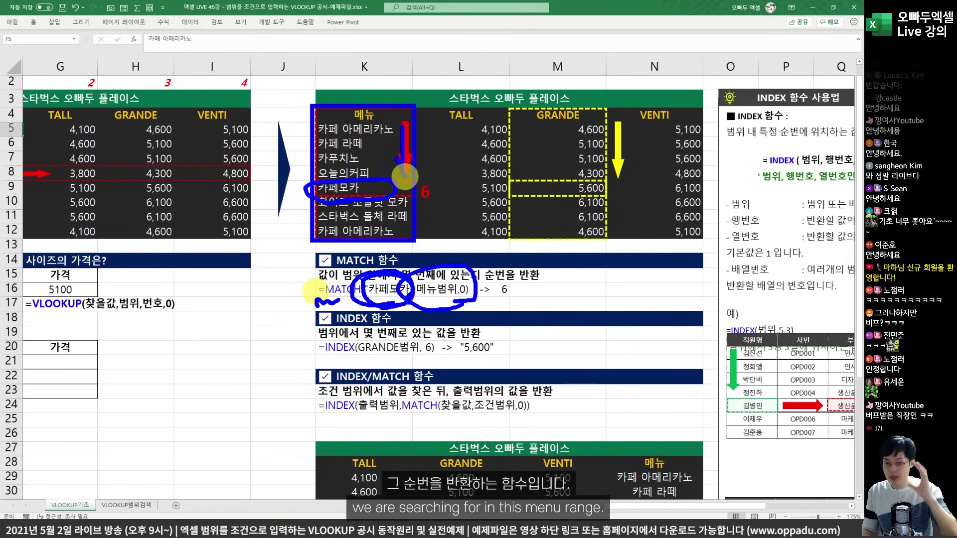
key("Escape")
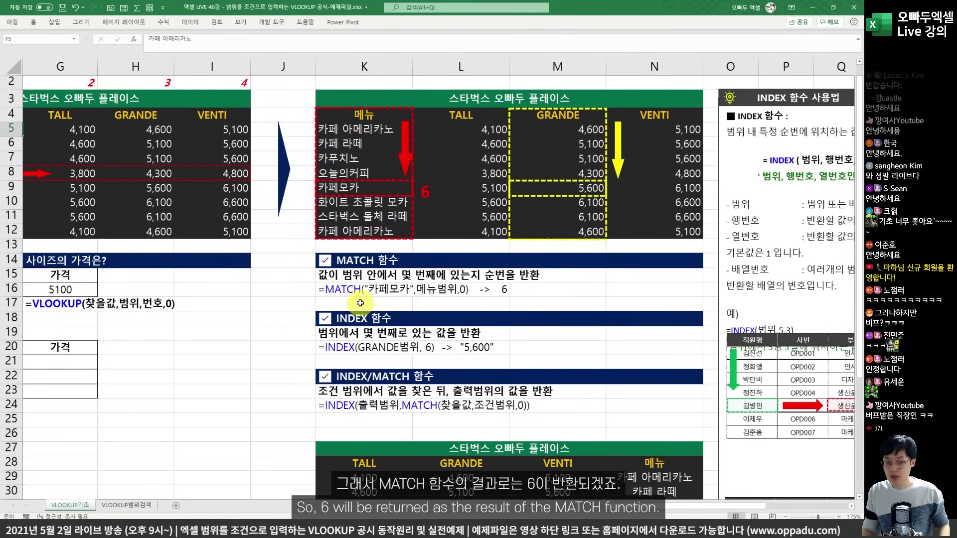
left_click_drag(508, 299, 506, 276)
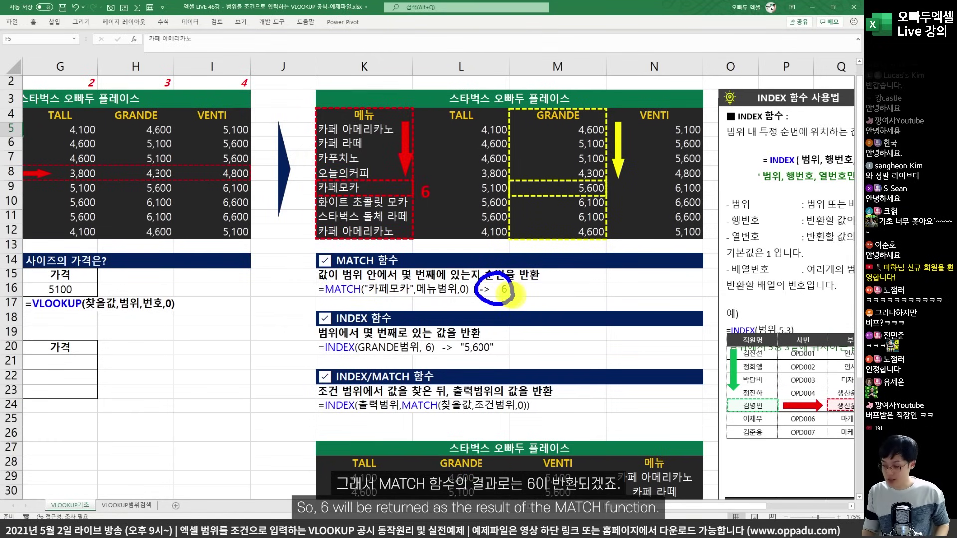
key("Escape")
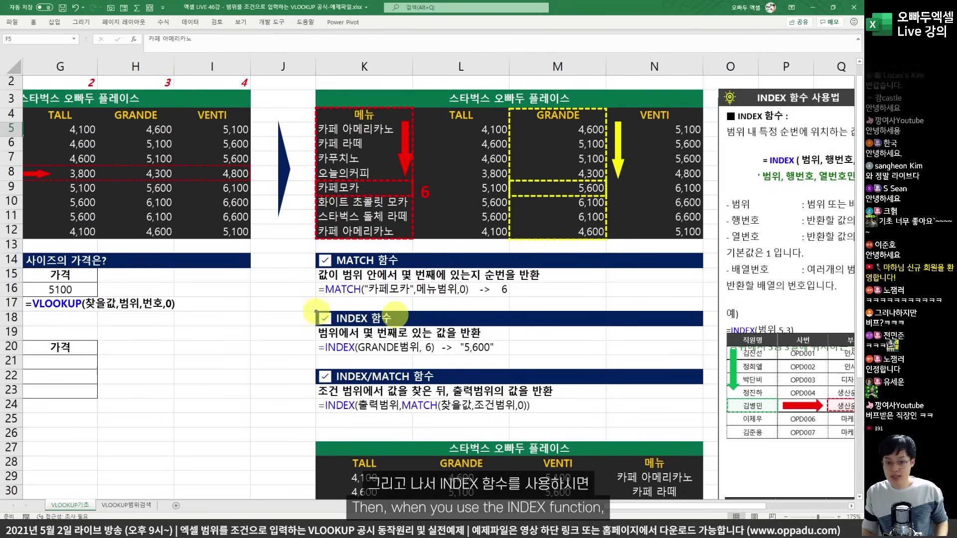
left_click_drag(304, 310, 400, 332)
key("y")
left_click_drag(507, 104, 609, 241)
key("b")
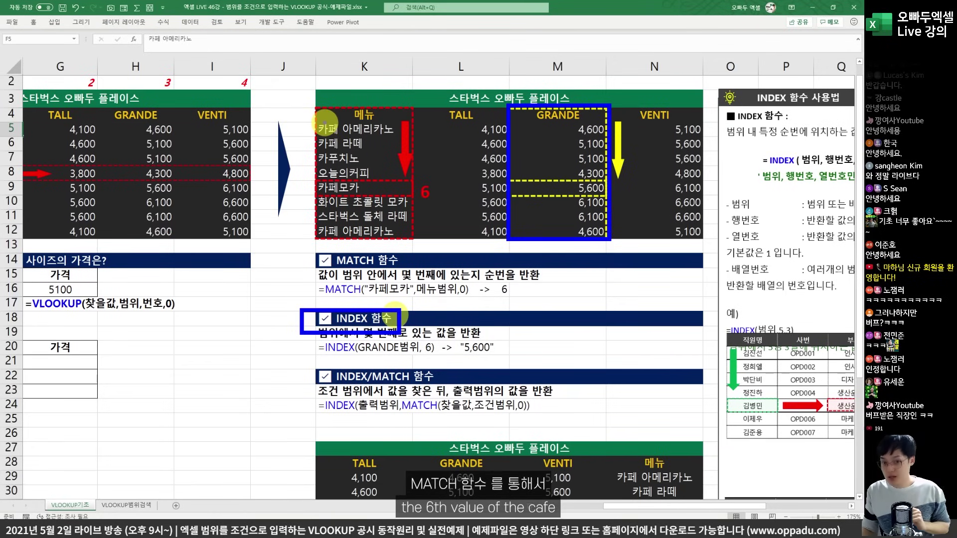
left_click_drag(312, 107, 410, 241)
mouse_move(409, 202)
left_mouse_down()
mouse_move(330, 199)
mouse_move(389, 203)
mouse_move(407, 182)
mouse_move(446, 194)
left_mouse_up()
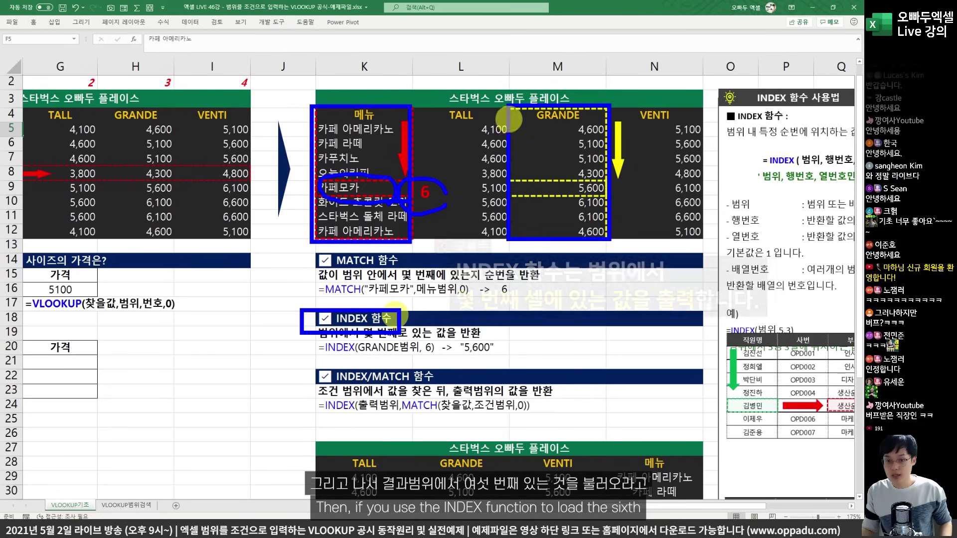
left_click_drag(509, 106, 613, 242)
mouse_move(509, 106)
left_mouse_down()
mouse_move(523, 157)
mouse_move(508, 164)
mouse_move(527, 171)
left_mouse_up()
mouse_move(392, 357)
left_mouse_down()
mouse_move(304, 348)
mouse_move(423, 329)
mouse_move(407, 366)
left_mouse_up()
mouse_move(405, 195)
left_mouse_down()
mouse_move(496, 155)
mouse_move(521, 156)
mouse_move(505, 188)
left_mouse_up()
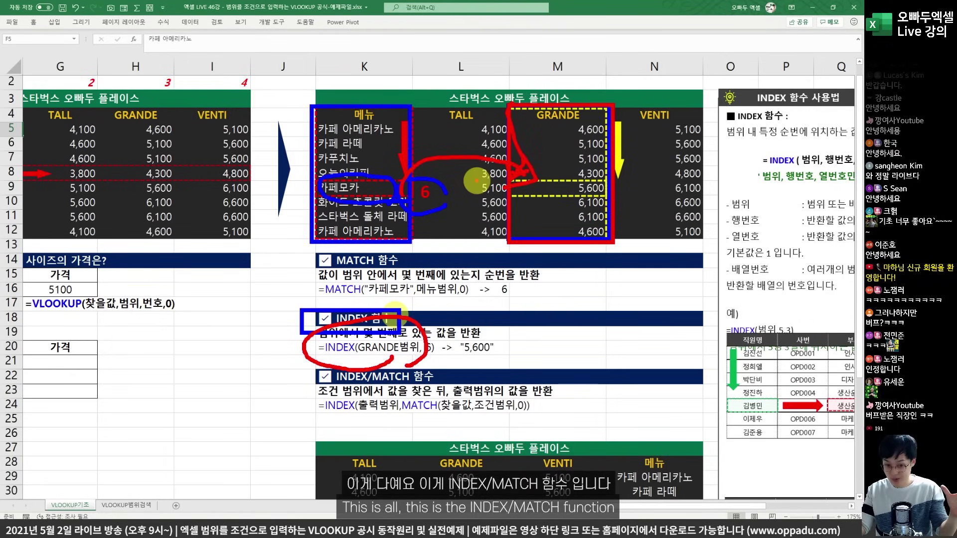
key("Escape")
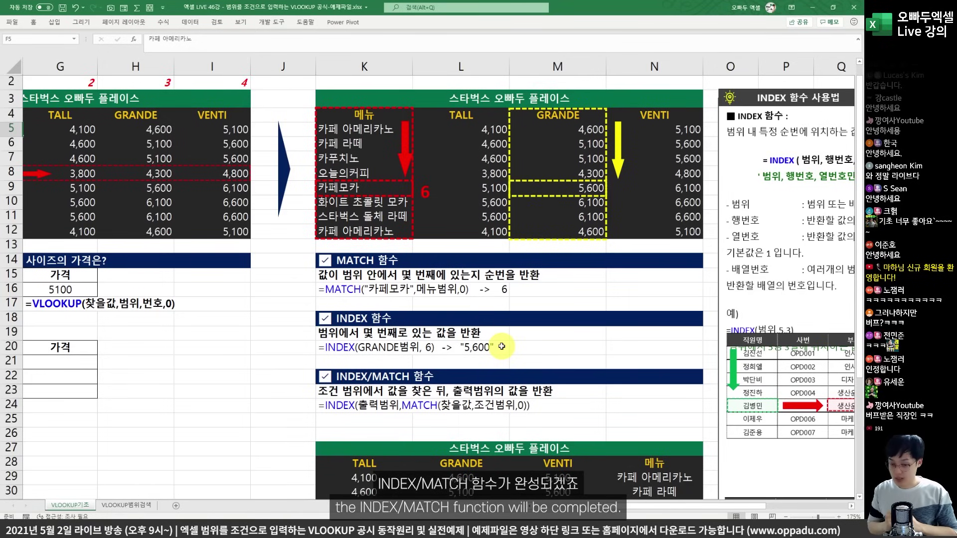
scroll(501, 346, "down", 7)
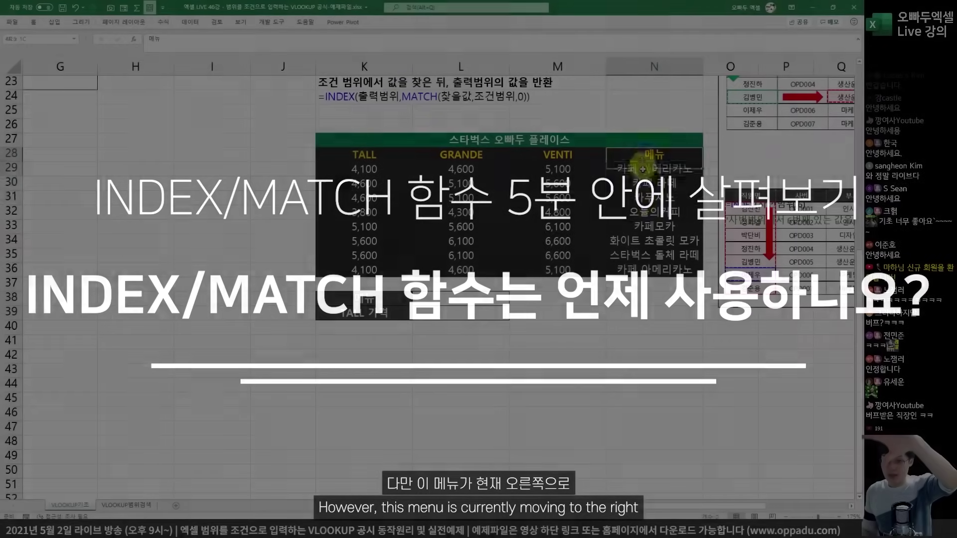
left_click_drag(654, 155, 641, 270)
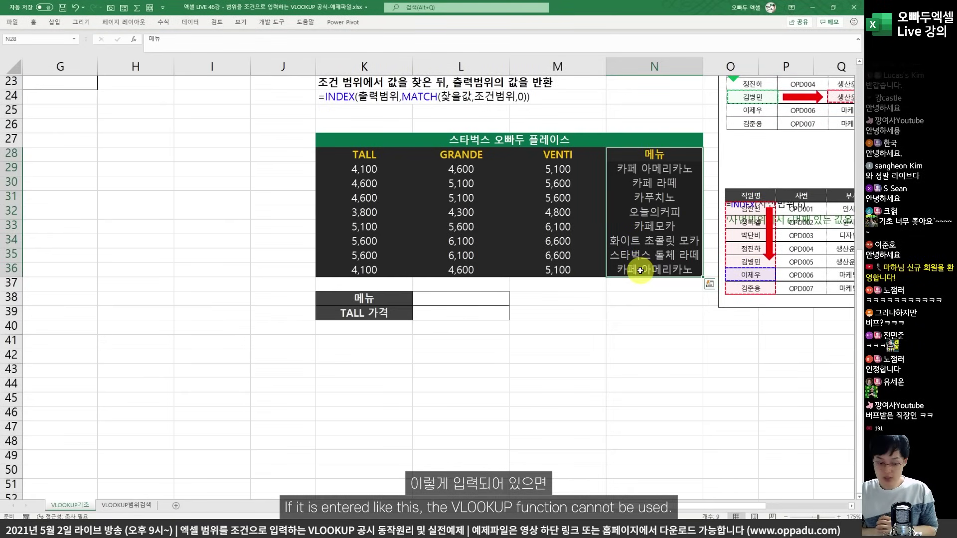
left_click_drag(365, 155, 621, 252)
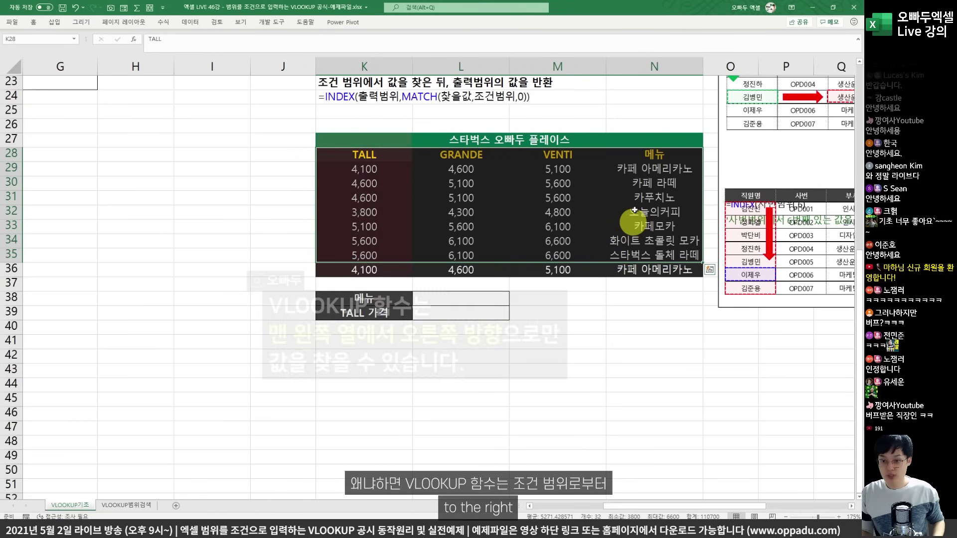
mouse_move(655, 126)
left_mouse_down()
mouse_move(733, 120)
mouse_move(720, 145)
left_mouse_up()
mouse_move(647, 137)
left_mouse_down()
mouse_move(534, 129)
mouse_move(553, 142)
left_mouse_up()
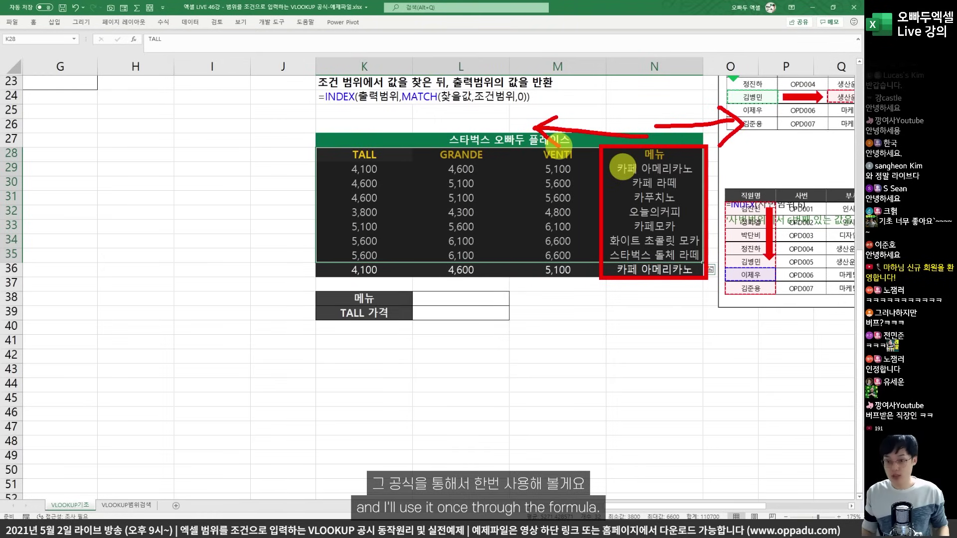
key("Escape")
left_click(449, 300)
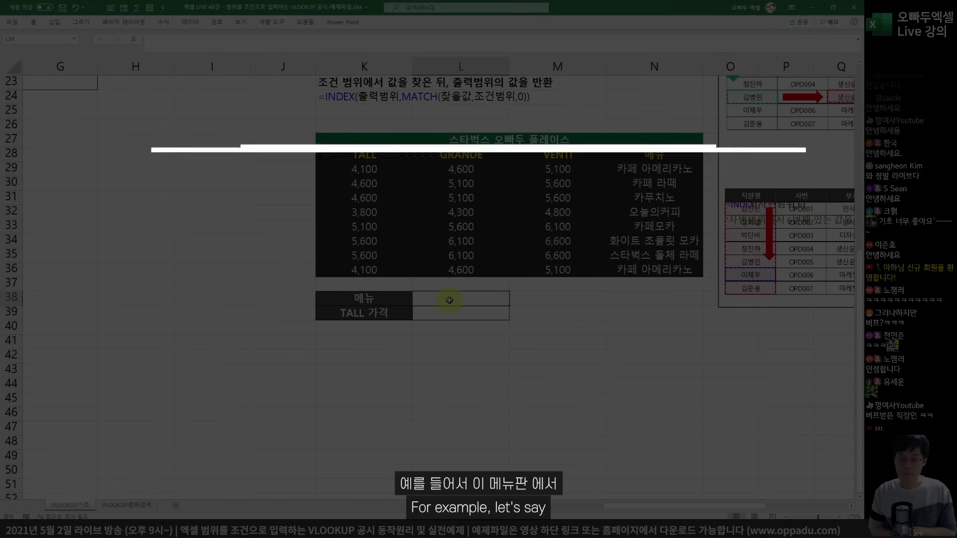
Enter 카페모카 in L38 and put =MATCH(L38,N28:N36,0) in L39, returning position 6.
type("카페")
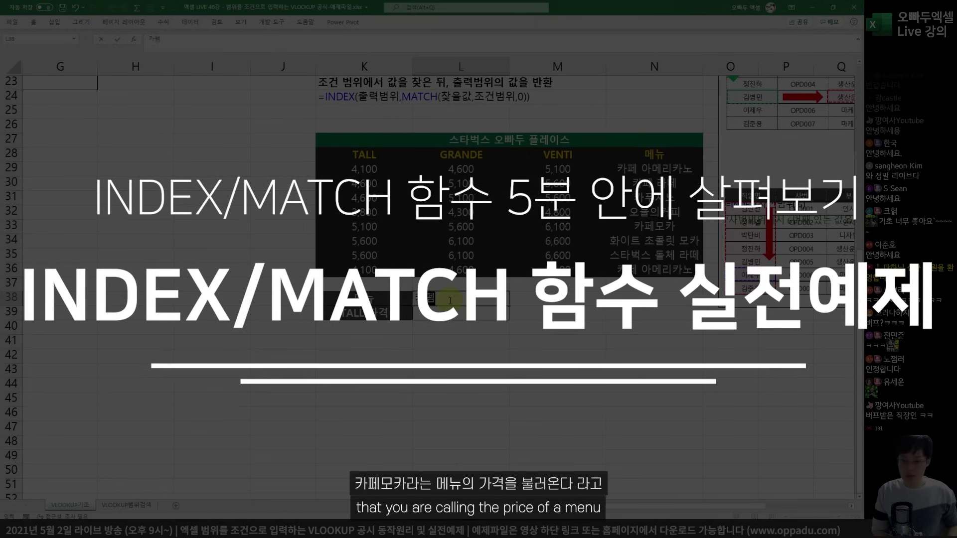
type("모카")
key("Return")
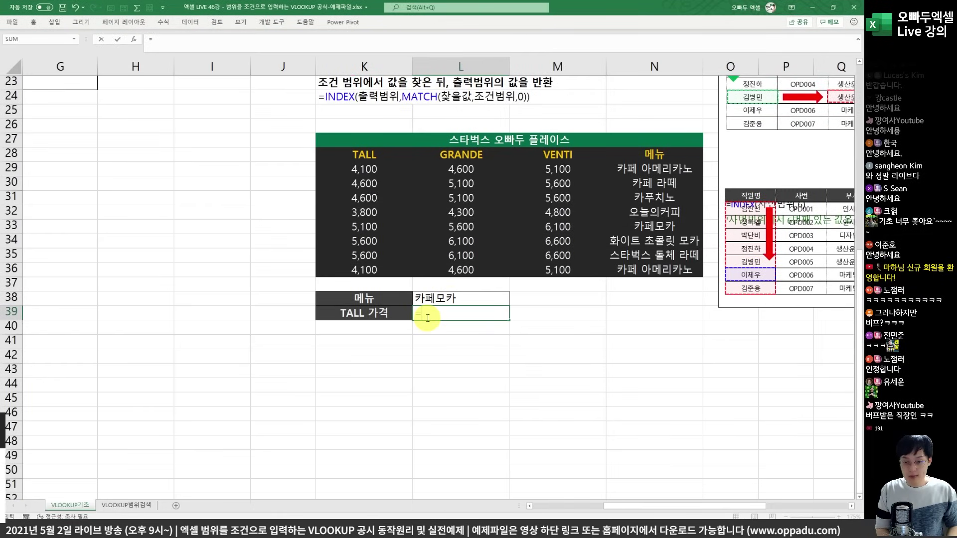
type("=MATCH(")
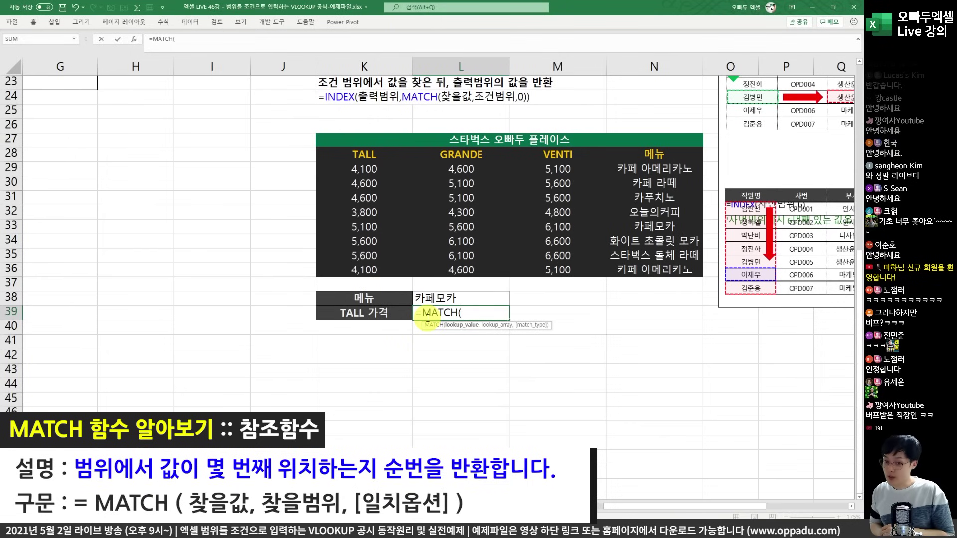
left_click(470, 298)
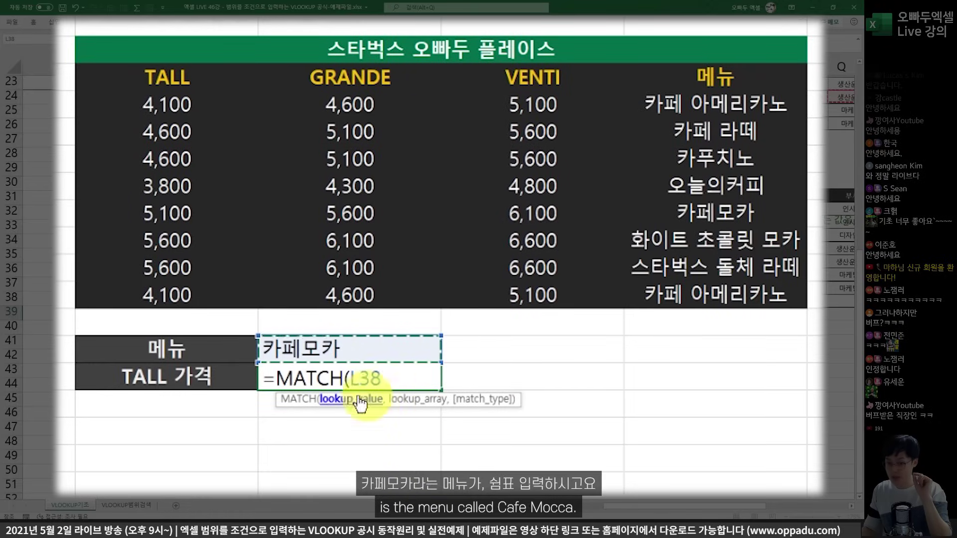
type(",")
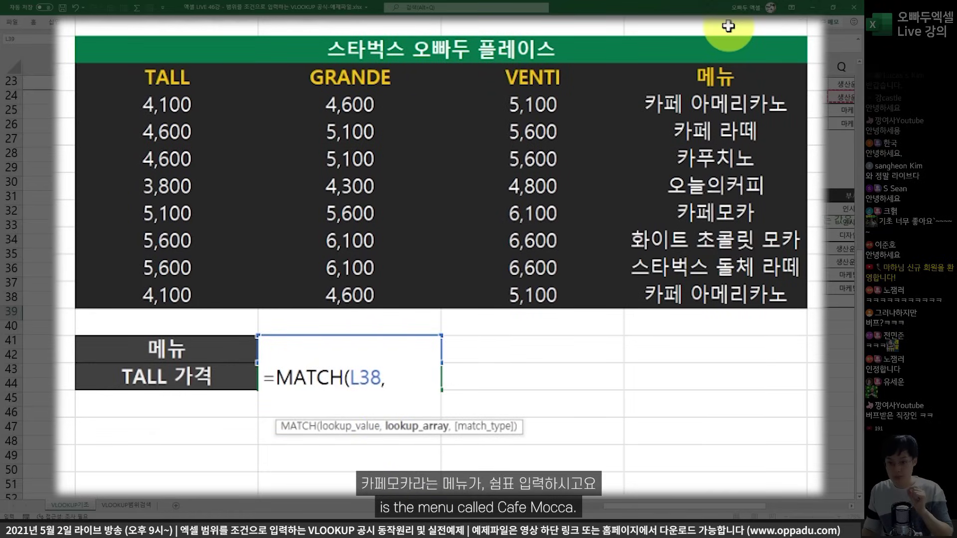
left_click_drag(719, 63, 668, 294)
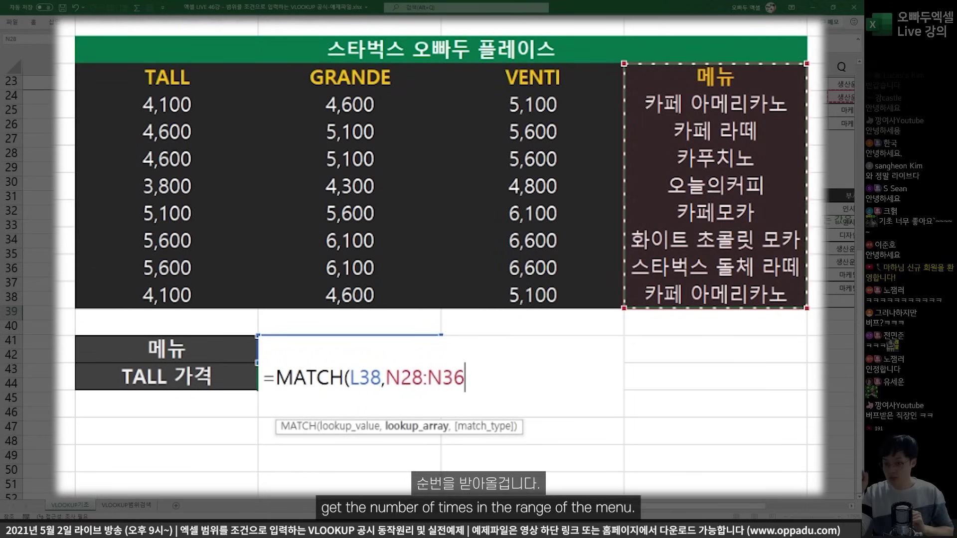
type(",")
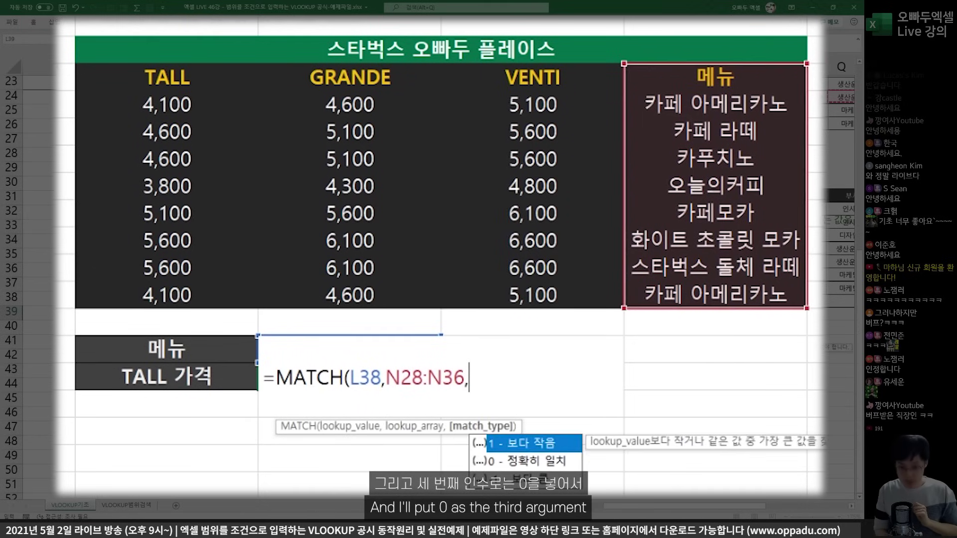
type("0)")
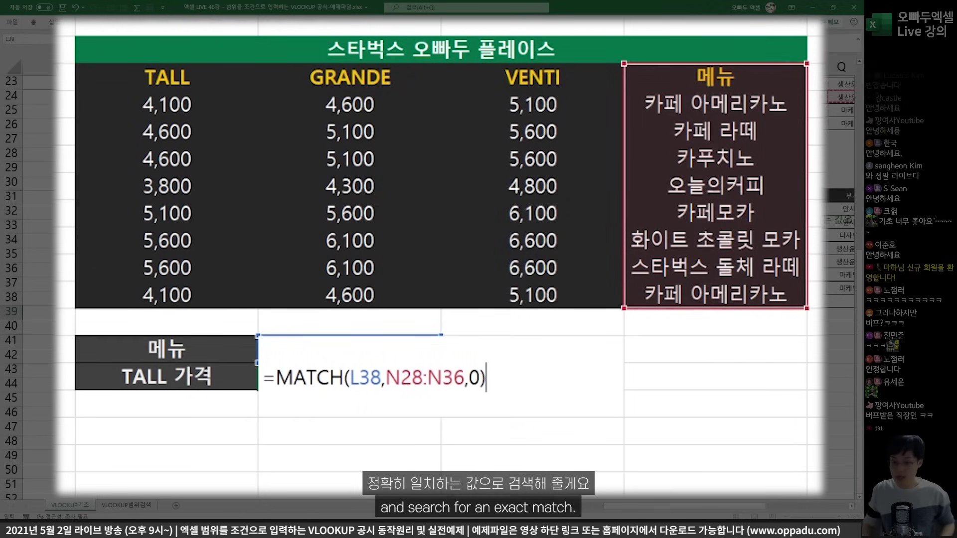
key("BackSpace")
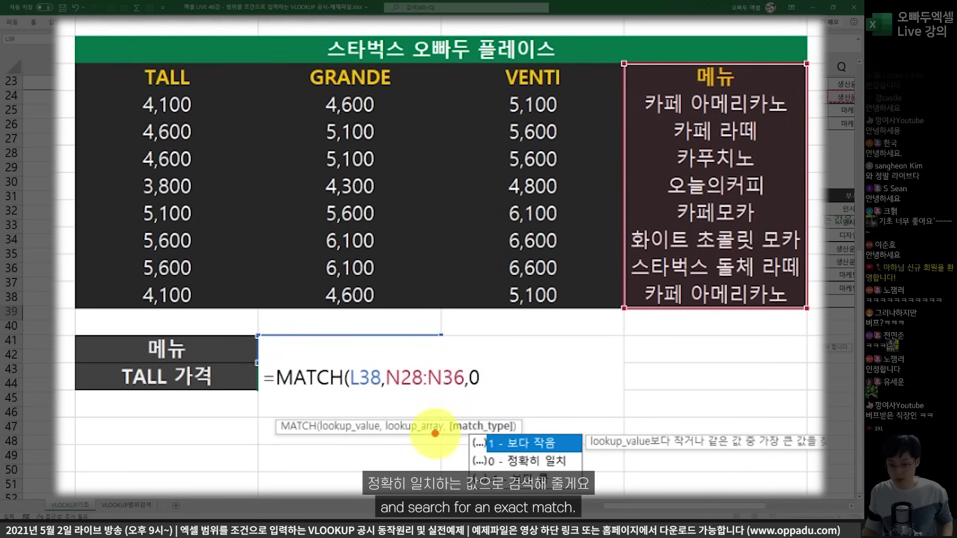
key("Return")
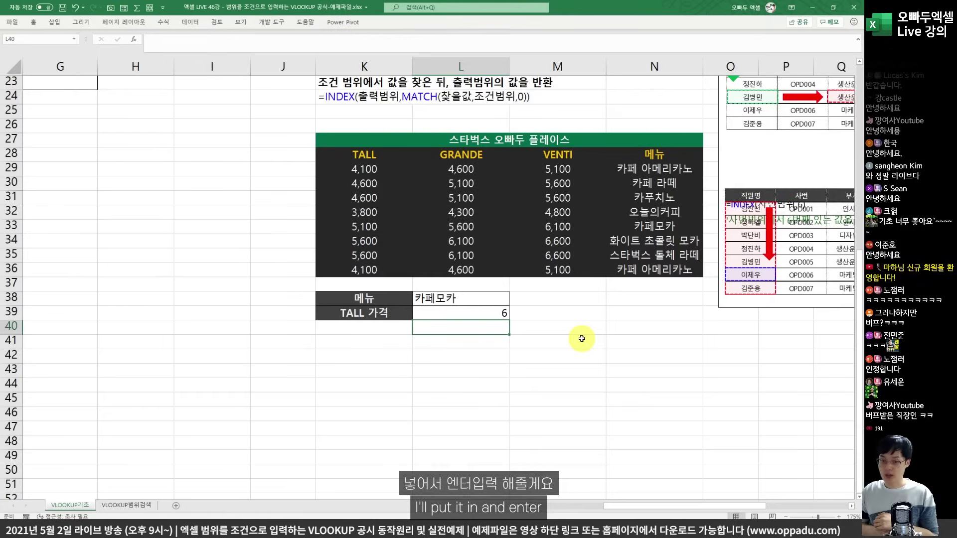
key("Up")
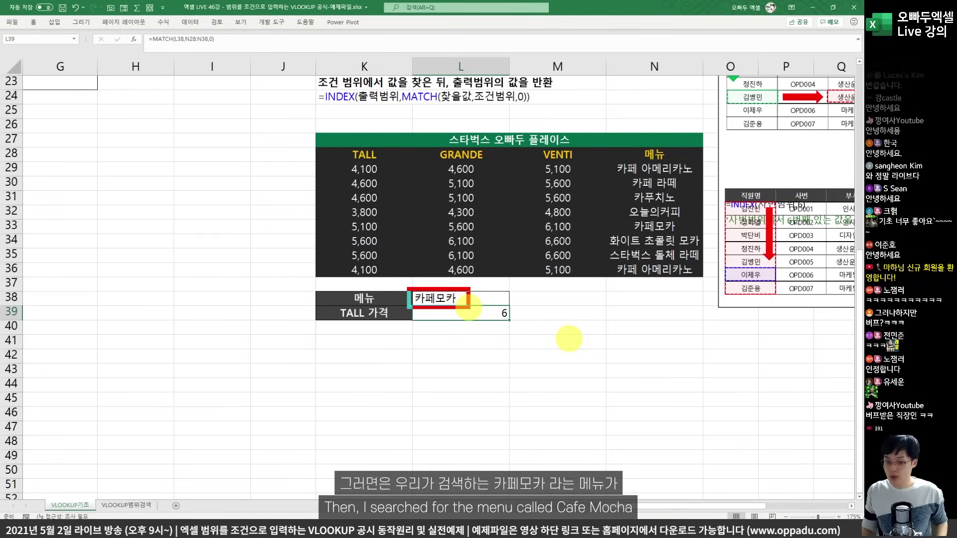
left_click_drag(601, 144, 705, 285)
left_click_drag(704, 195, 689, 214)
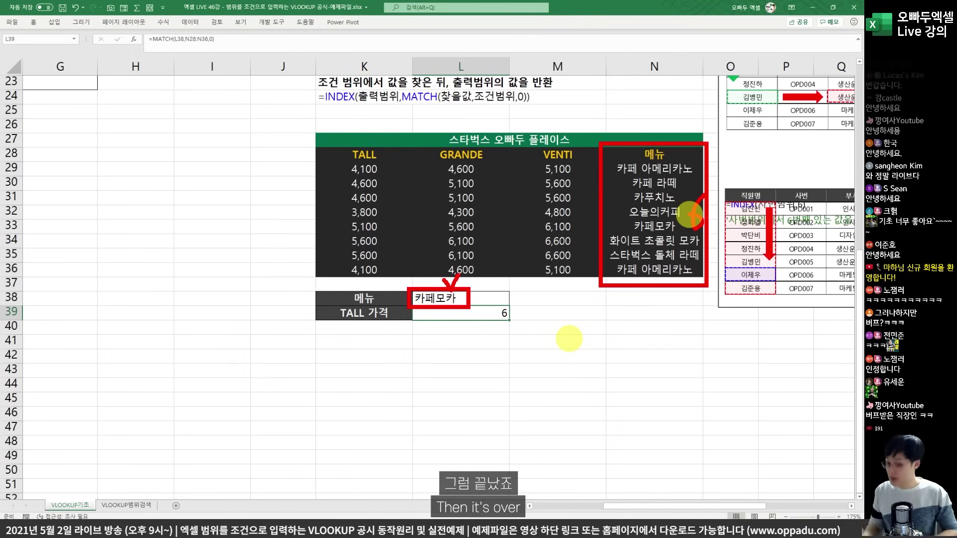
double_click(459, 313)
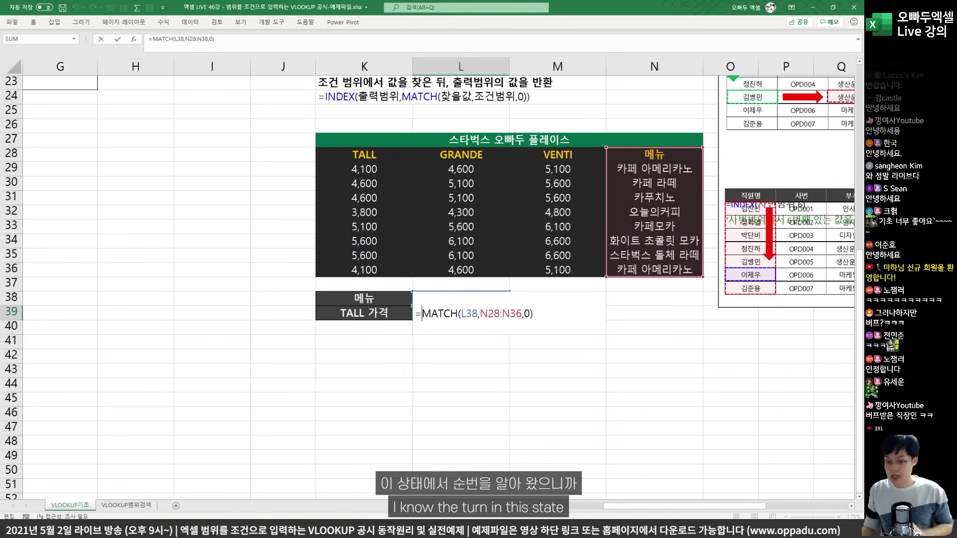
Wrap L39's MATCH in INDEX over K28:K36: =INDEX(K28:K36,MATCH(L38,N28:N36,0)).
left_click(421, 314)
type("INDEX(")
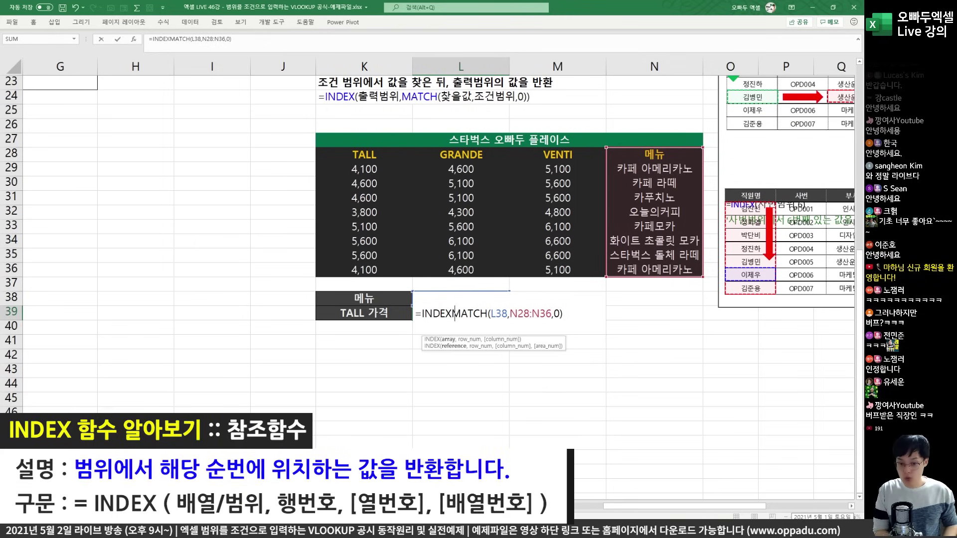
left_click_drag(359, 156, 374, 269)
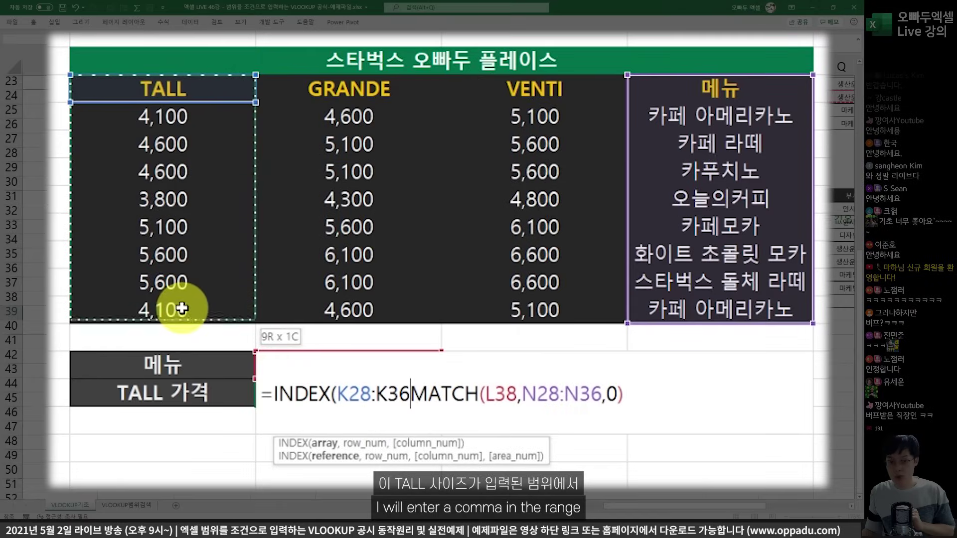
left_click_drag(181, 309, 182, 309)
type(",")
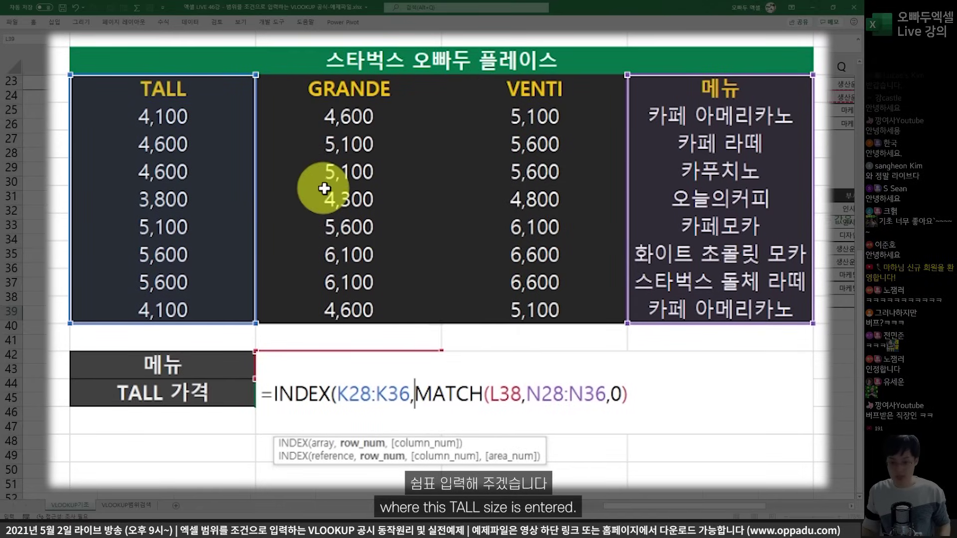
left_click(622, 395)
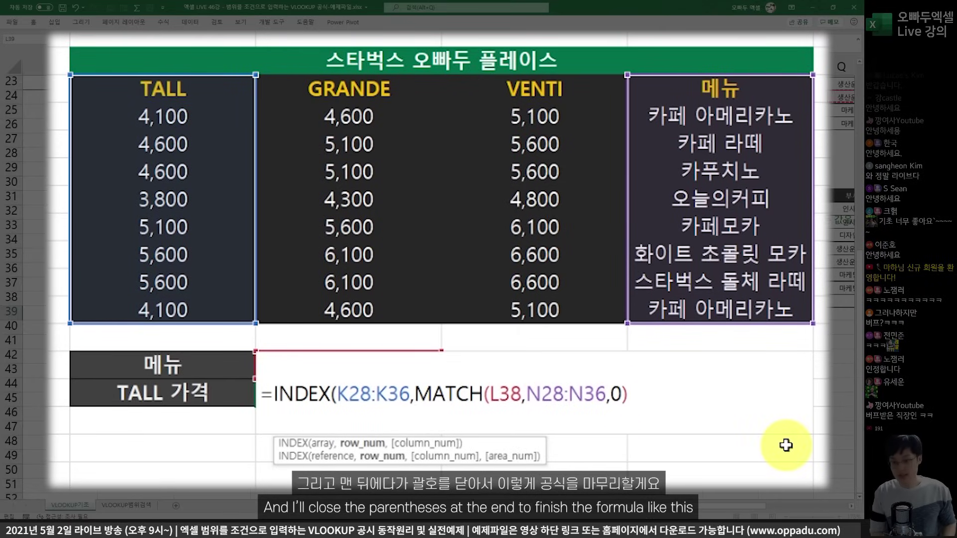
type(")")
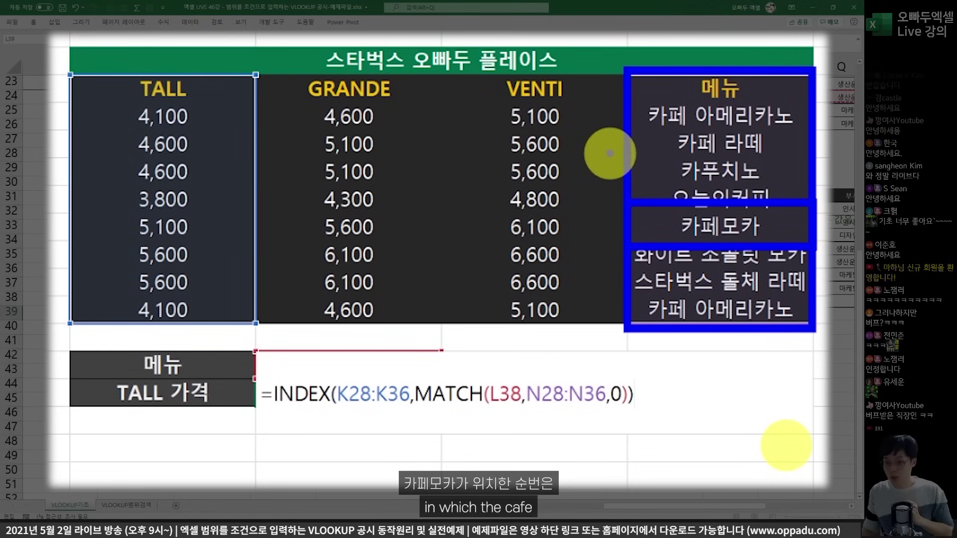
Annotate 카페모카's position 6 and trace the TALL column down to its sixth price.
mouse_move(599, 145)
left_mouse_down()
mouse_move(581, 171)
mouse_move(588, 188)
left_mouse_up()
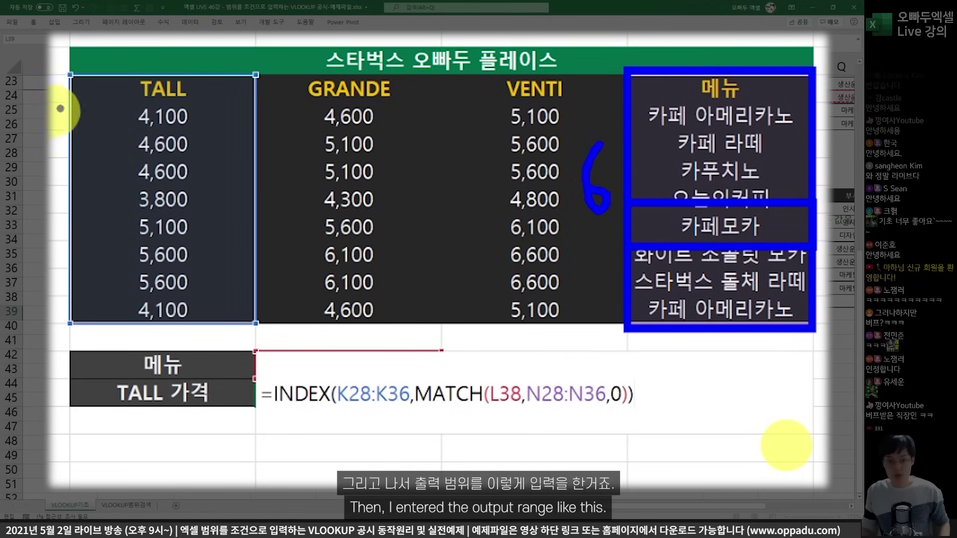
mouse_move(69, 71)
left_mouse_down()
mouse_move(141, 188)
mouse_move(216, 259)
mouse_move(252, 327)
left_mouse_up()
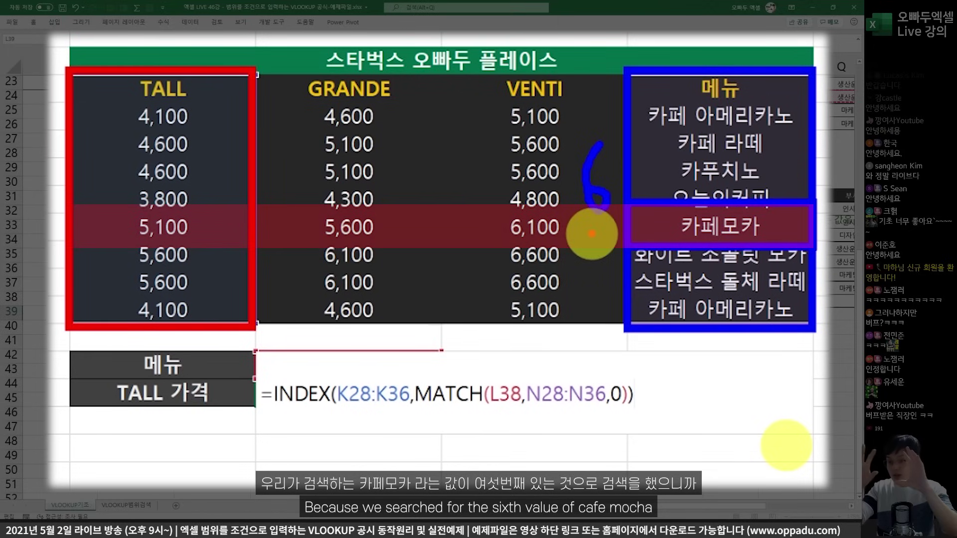
mouse_move(598, 222)
left_mouse_down()
mouse_move(572, 132)
mouse_move(631, 180)
mouse_move(550, 217)
left_mouse_up()
mouse_move(212, 90)
left_mouse_down()
mouse_move(213, 142)
mouse_move(195, 168)
mouse_move(249, 194)
mouse_move(234, 235)
mouse_move(249, 219)
left_mouse_up()
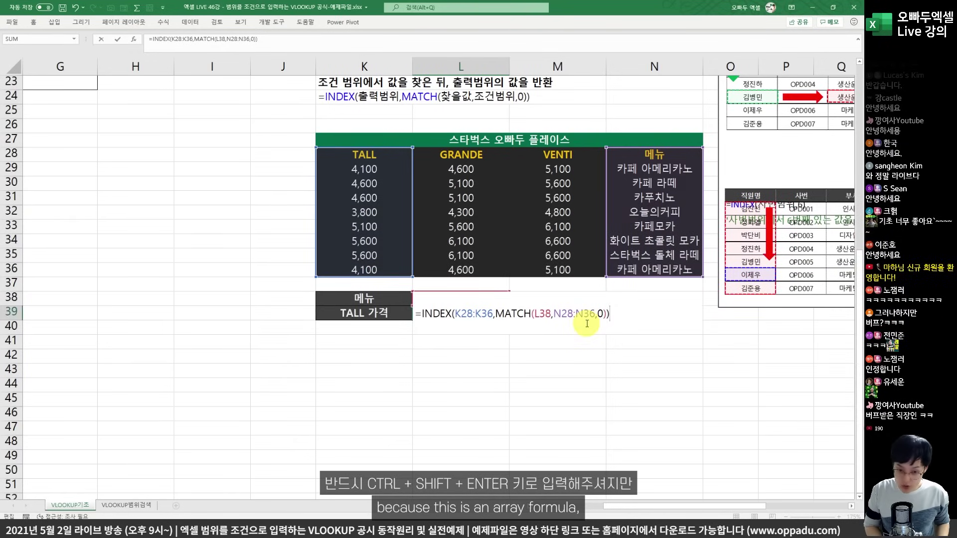
Commit L39 as an array formula showing 5100, then clear L38's stray character.
key("ctrl+shift+Return")
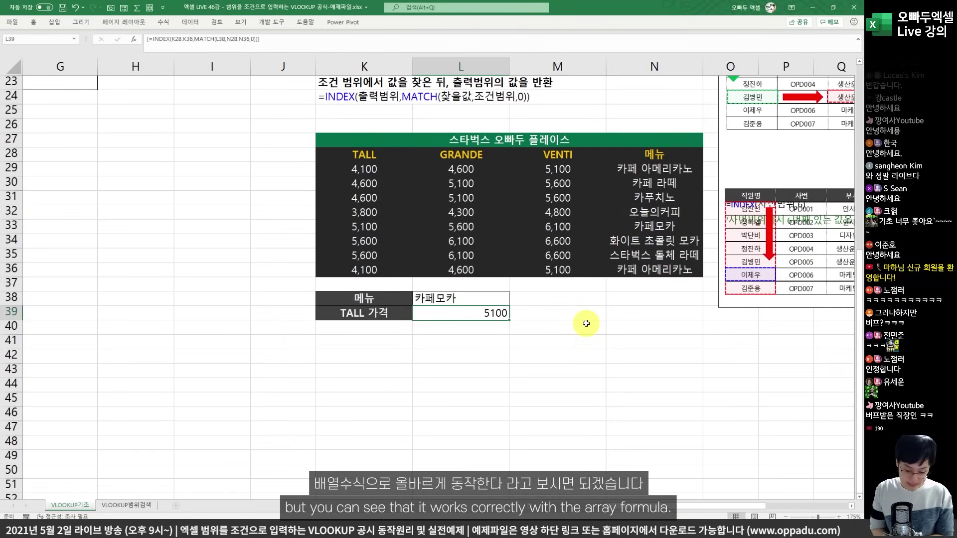
key("Up")
key("BackSpace")
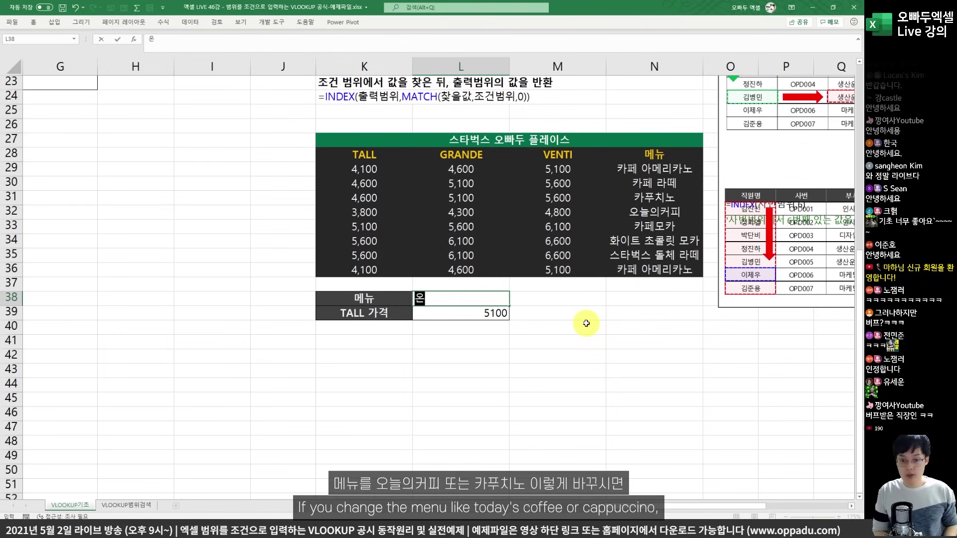
Test the lookup with 오늘의커피, then 카푸치노 in L38, marking its TALL price 4,600 with arrows.
type("오늘의커피")
key("ctrl+Return")
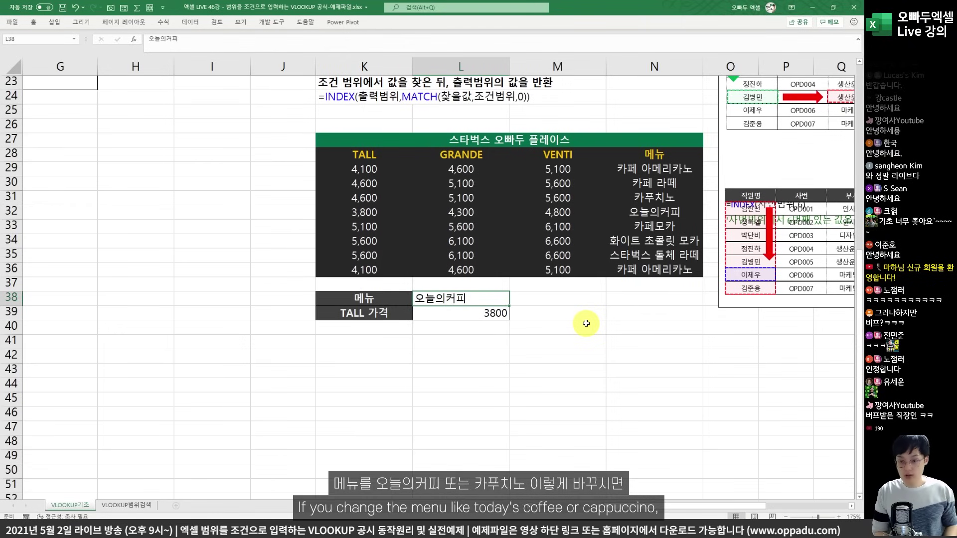
type("캎")
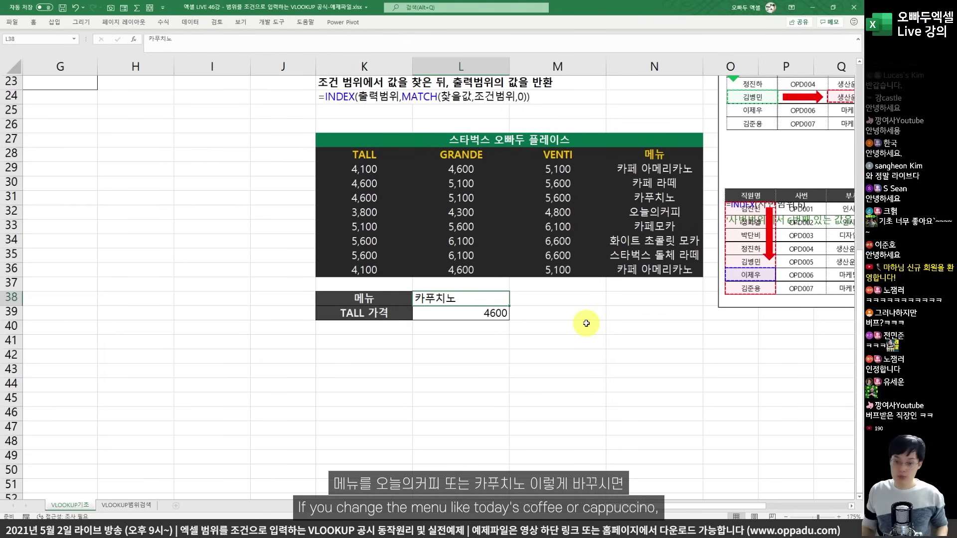
left_click_drag(412, 290, 484, 302)
mouse_move(637, 200)
left_mouse_down()
mouse_move(619, 160)
mouse_move(384, 203)
left_mouse_up()
left_click_drag(388, 160, 420, 192)
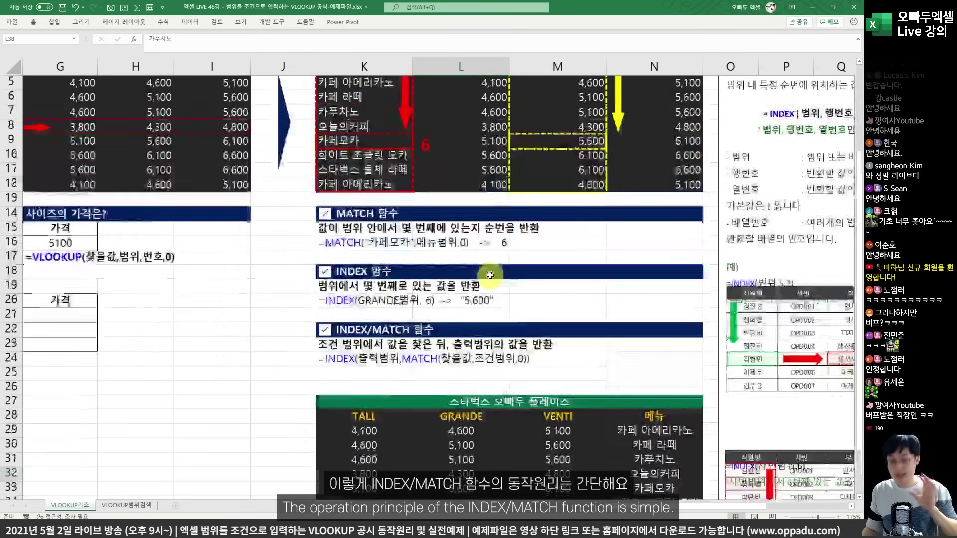
scroll(440, 241, "up", 1)
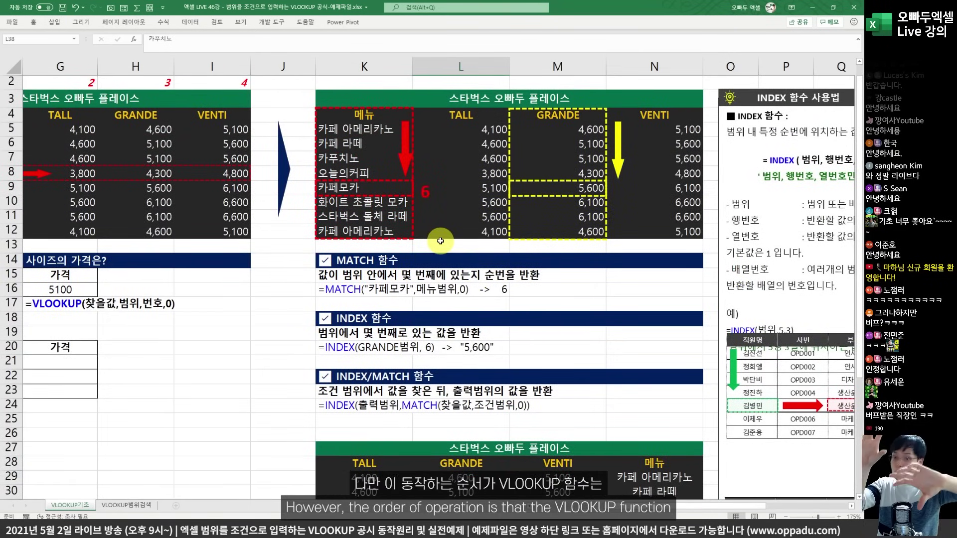
Trace VLOOKUP's search down the menu column and across, then clear the pen marks.
scroll(439, 241, "left", 5)
scroll(439, 241, "right", 1)
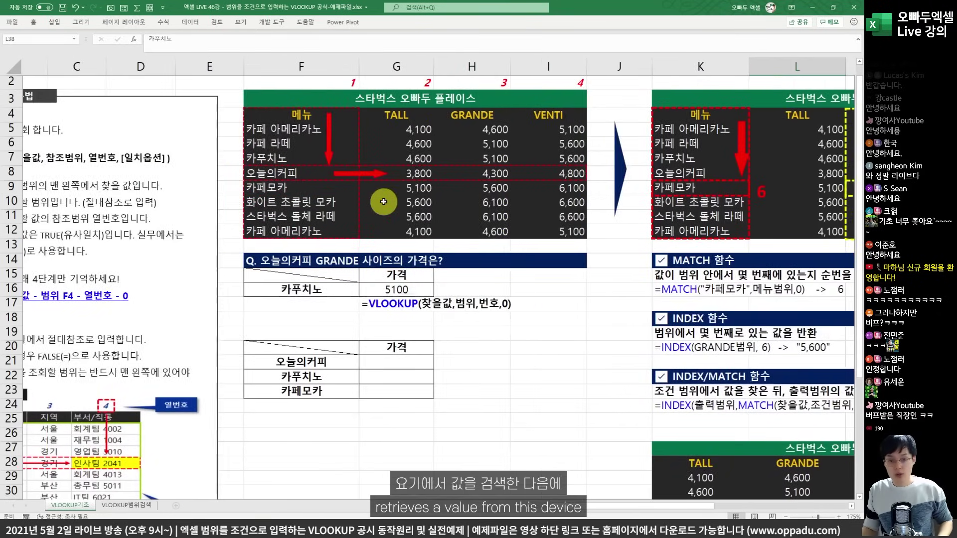
mouse_move(287, 91)
left_mouse_down()
mouse_move(282, 161)
mouse_move(409, 159)
mouse_move(399, 169)
left_mouse_up()
mouse_move(298, 129)
left_mouse_down()
mouse_move(345, 106)
mouse_move(349, 152)
mouse_move(412, 238)
left_mouse_up()
key("Escape")
Trace the menu and GRANDE columns to 카페모카's price, clear the marks, and return to PowerPoint.
scroll(613, 205, "right", 1)
scroll(613, 206, "right", 3)
key("ctrl+2")
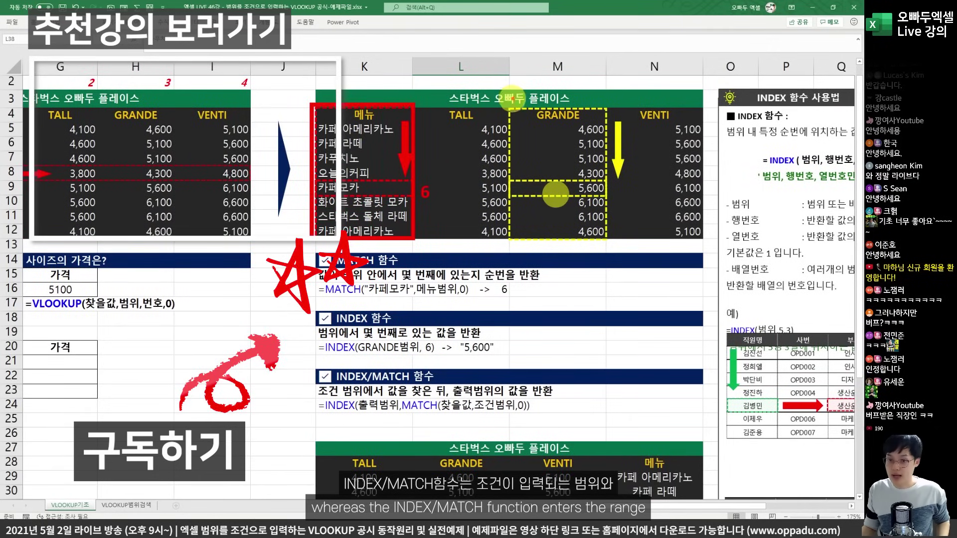
left_click_drag(506, 106, 609, 238)
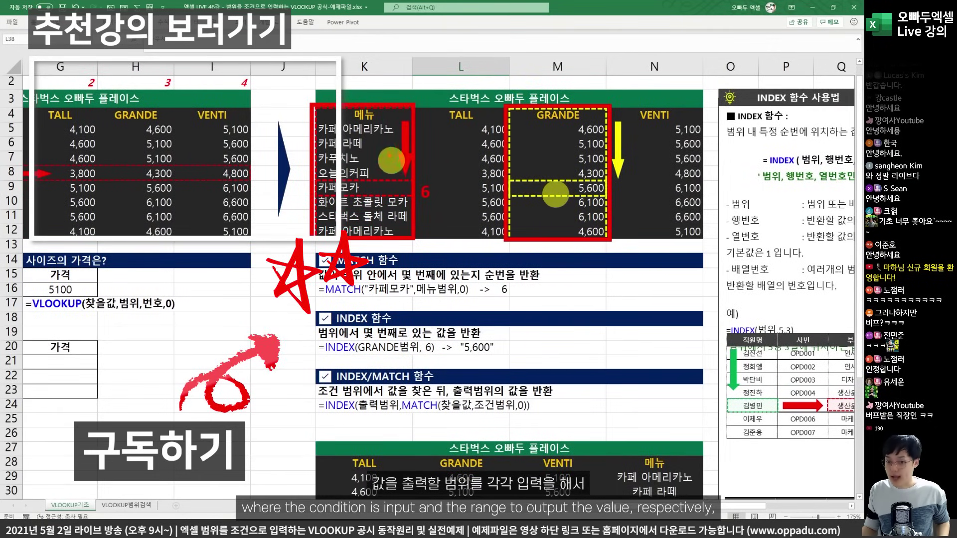
left_click_drag(404, 124, 416, 200)
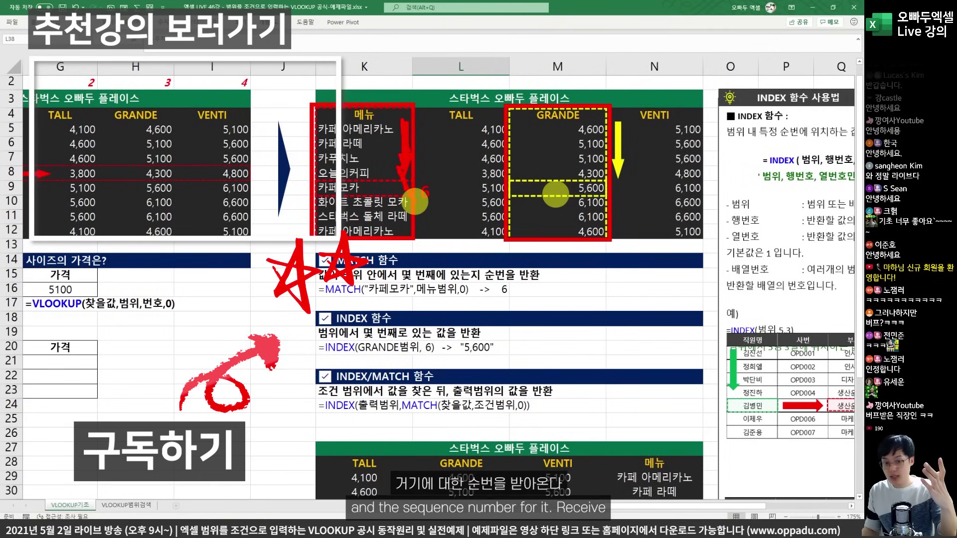
left_click_drag(548, 121, 554, 179)
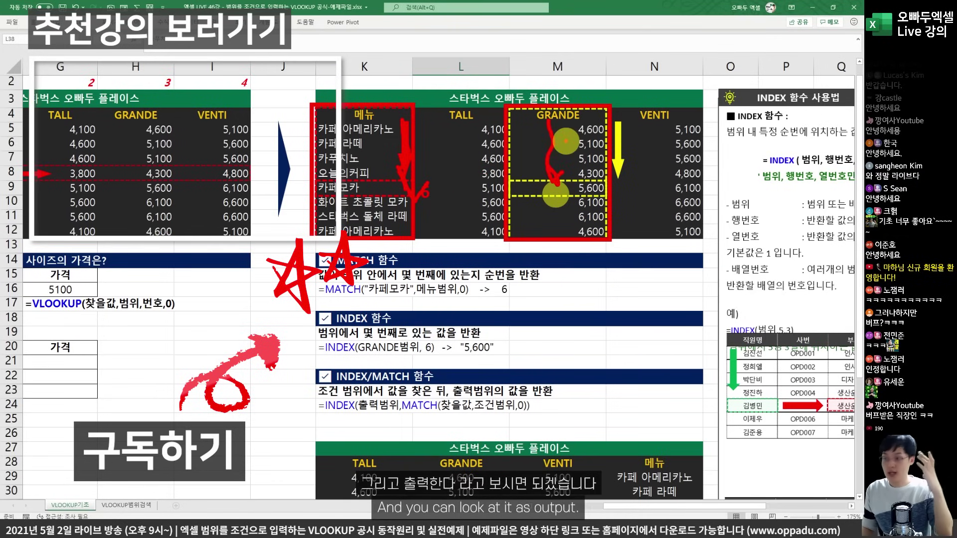
key("Escape")
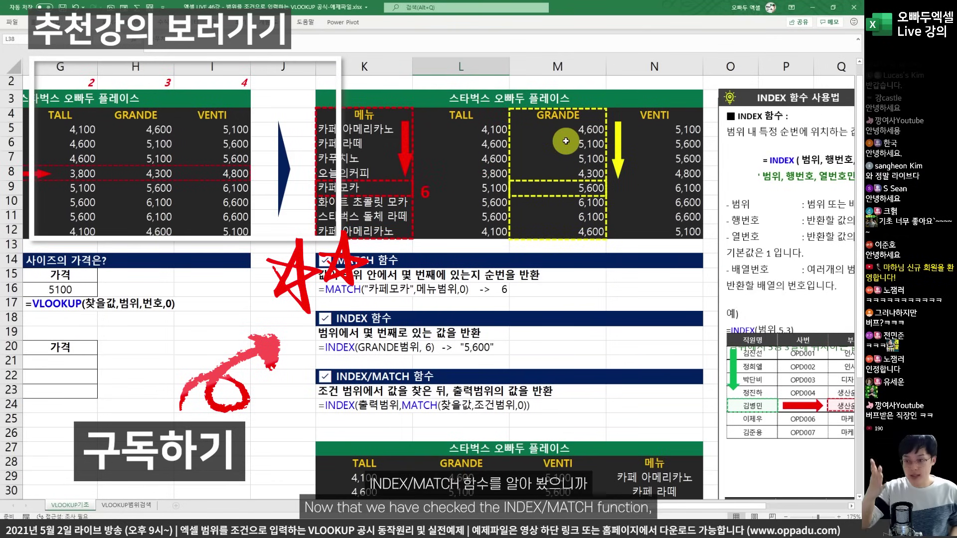
key("alt+Tab")
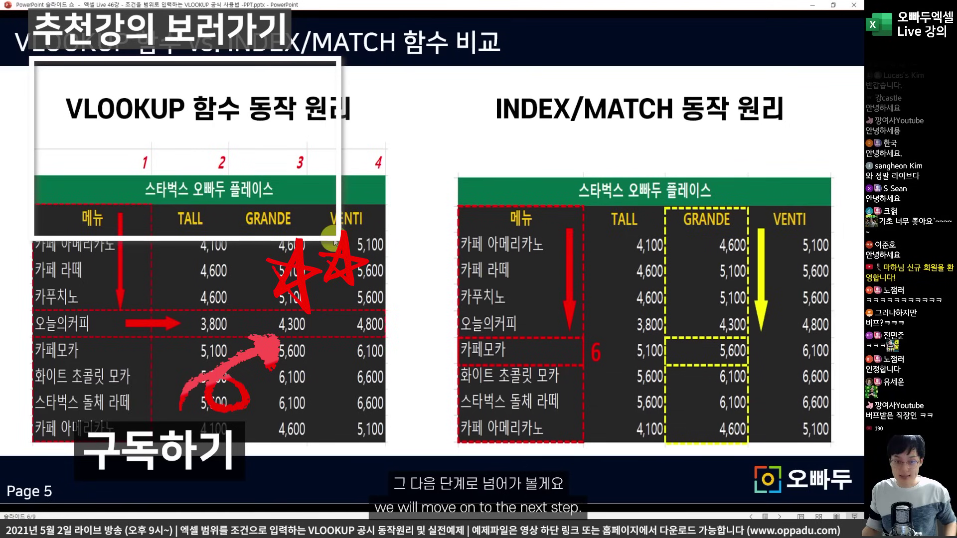